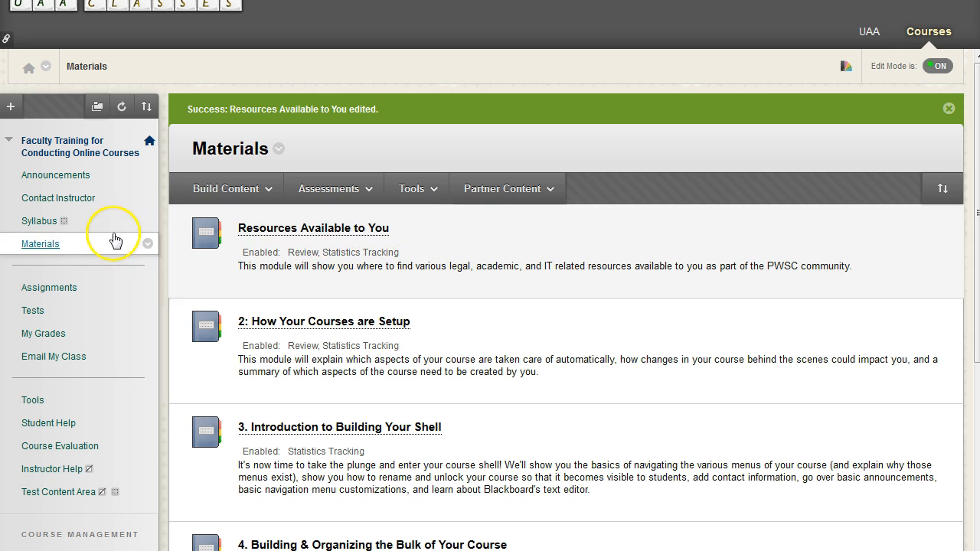
- In the course Materials, edit the Resources Available to You learning module and set its name to "1. Resources Available to You"
{"action": "left_click", "coordinate": [56, 246]}
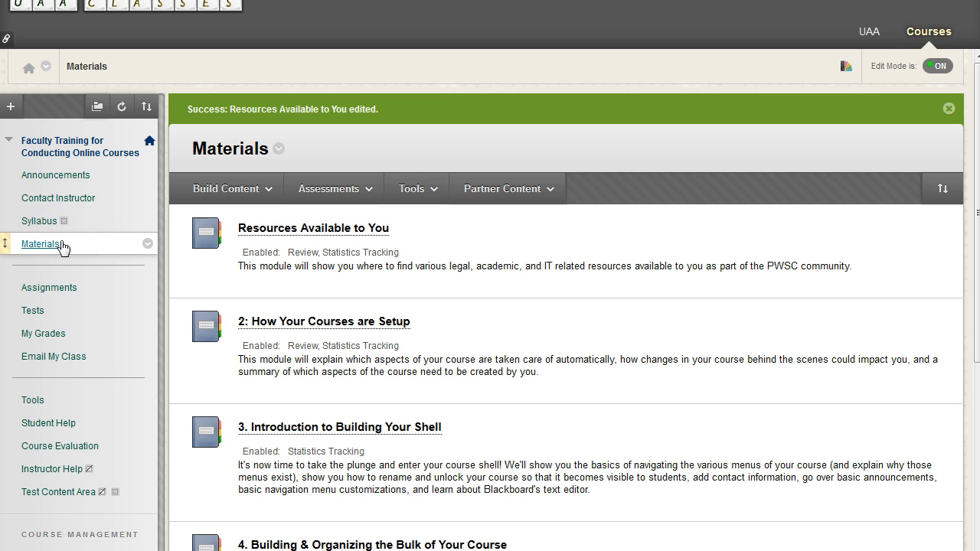
{"action": "left_click", "coordinate": [224, 189]}
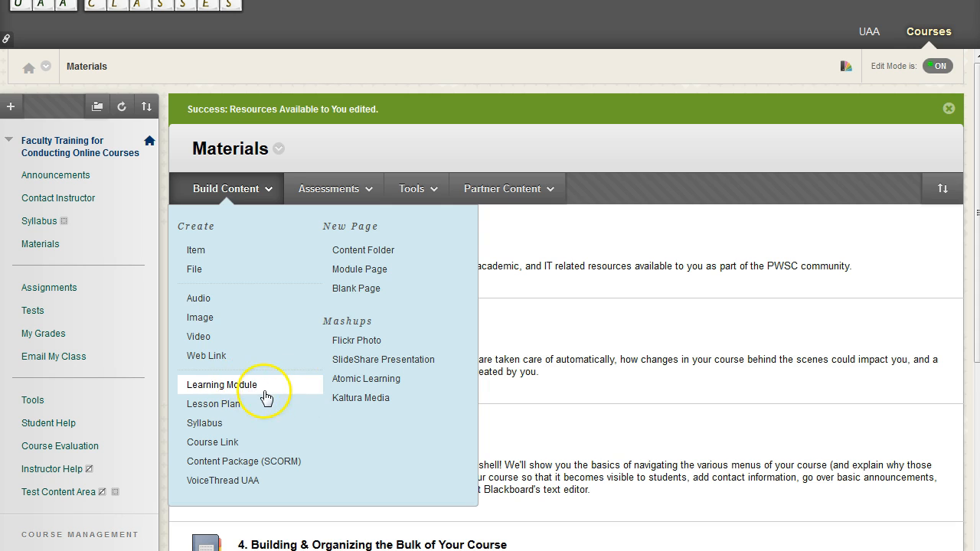
{"action": "left_click", "coordinate": [399, 228]}
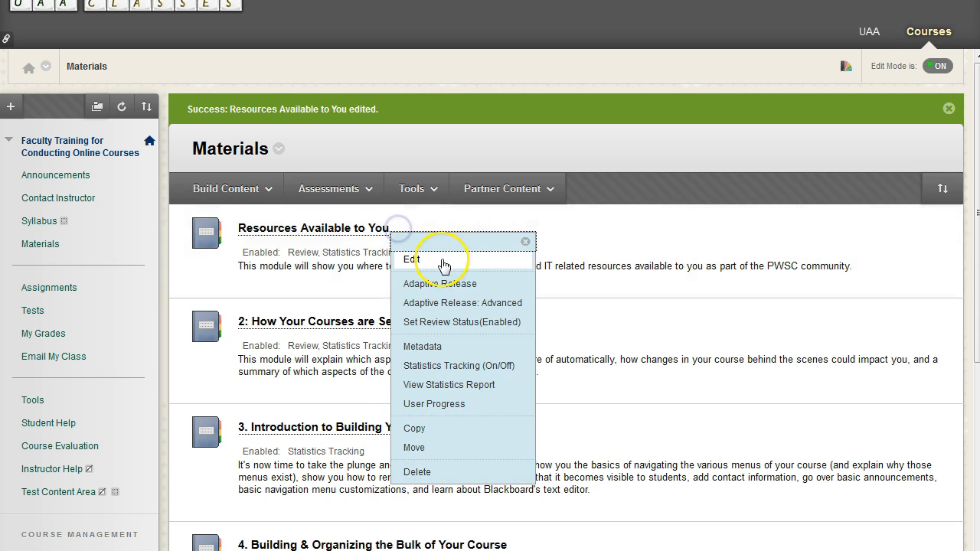
{"action": "left_click", "coordinate": [443, 263]}
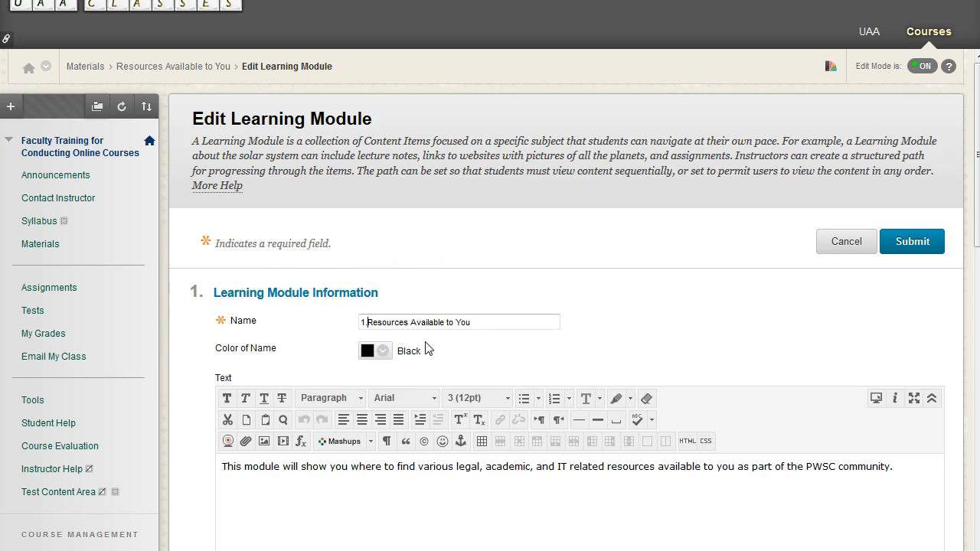
{"action": "type", "text": "."}
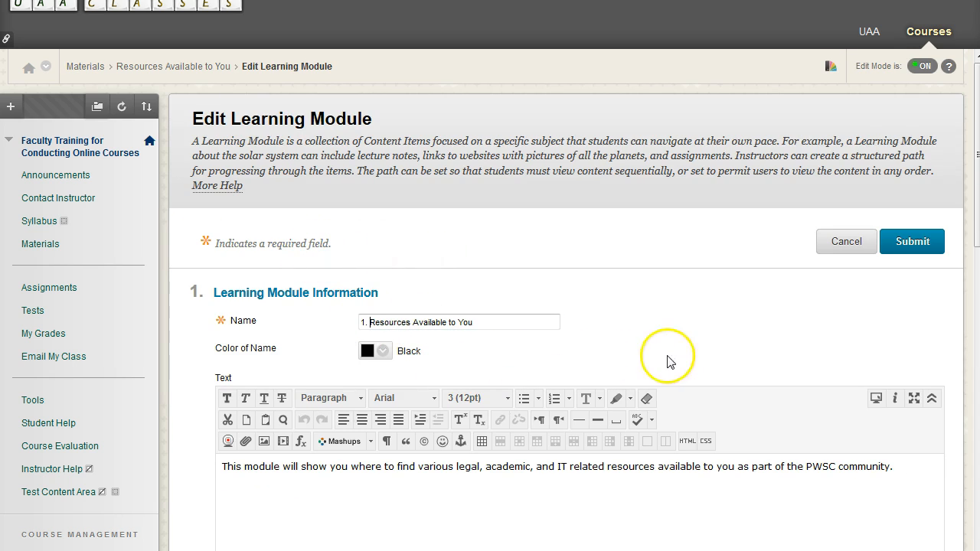
- Review the learning module's text, Content View choices and module options, and submit the edit
{"action": "scroll", "coordinate": [766, 383], "scroll_direction": "down", "scroll_amount": 2}
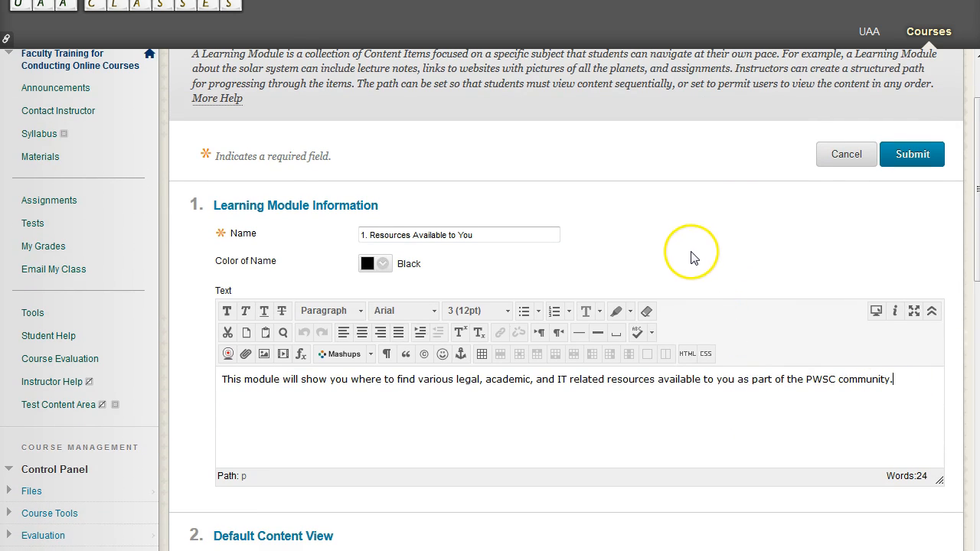
{"action": "scroll", "coordinate": [689, 230], "scroll_direction": "down", "scroll_amount": 5}
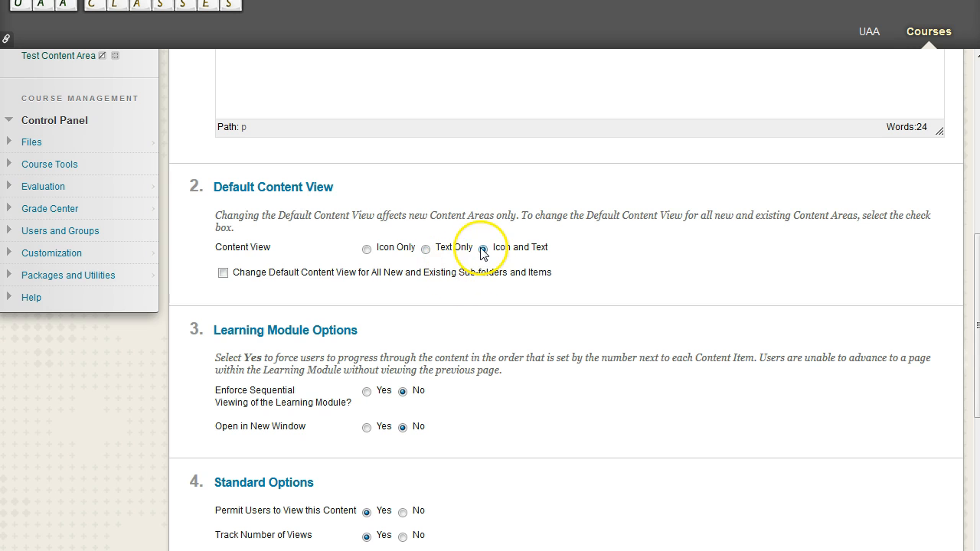
{"action": "scroll", "coordinate": [656, 292], "scroll_direction": "up", "scroll_amount": 6}
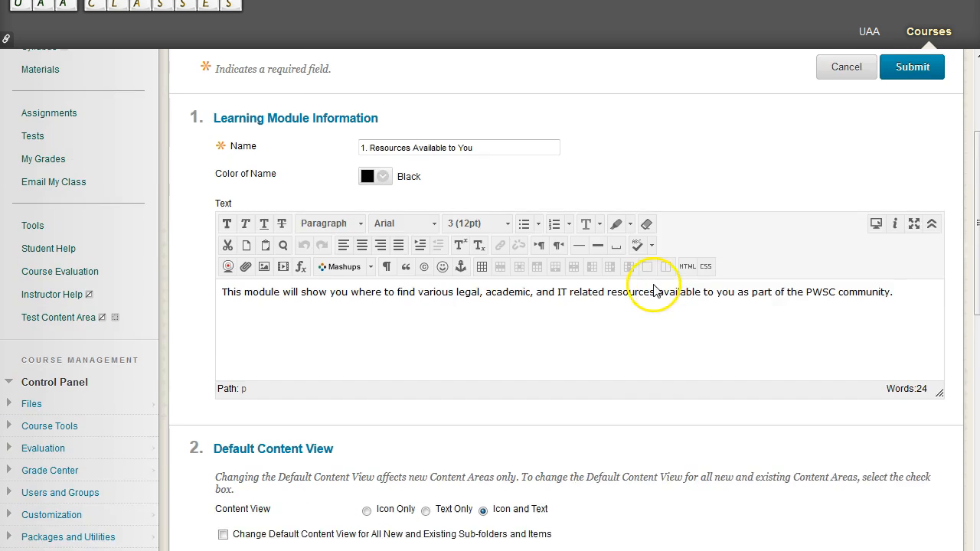
{"action": "scroll", "coordinate": [809, 274], "scroll_direction": "down", "scroll_amount": 6}
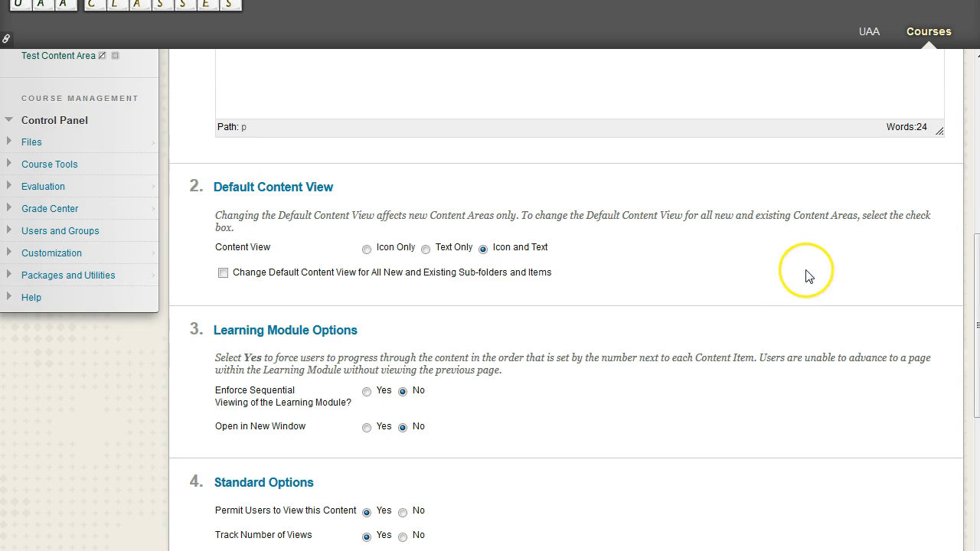
{"action": "left_click_drag", "start_coordinate": [369, 247], "coordinate": [582, 256]}
{"action": "left_click", "coordinate": [580, 257]}
{"action": "scroll", "coordinate": [573, 252], "scroll_direction": "up", "scroll_amount": 6}
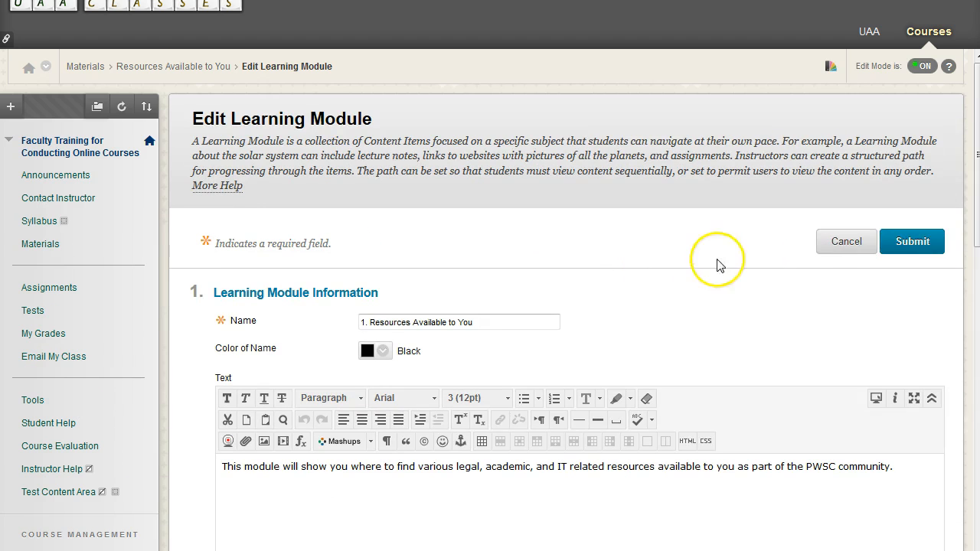
{"action": "left_click", "coordinate": [901, 253]}
- Open the "1. Resources Available to You" module and display its contents as icons only
{"action": "left_click", "coordinate": [319, 229]}
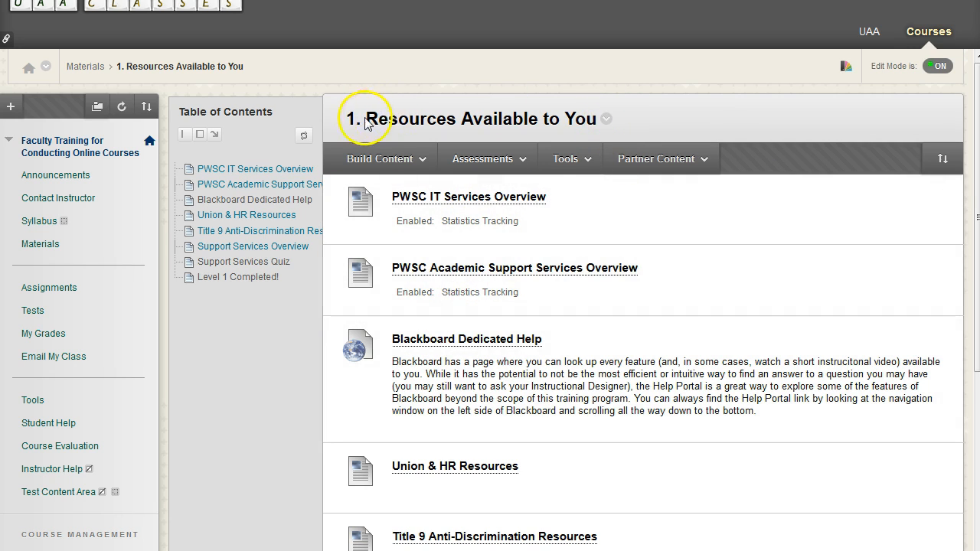
{"action": "left_click_drag", "start_coordinate": [366, 123], "coordinate": [591, 129]}
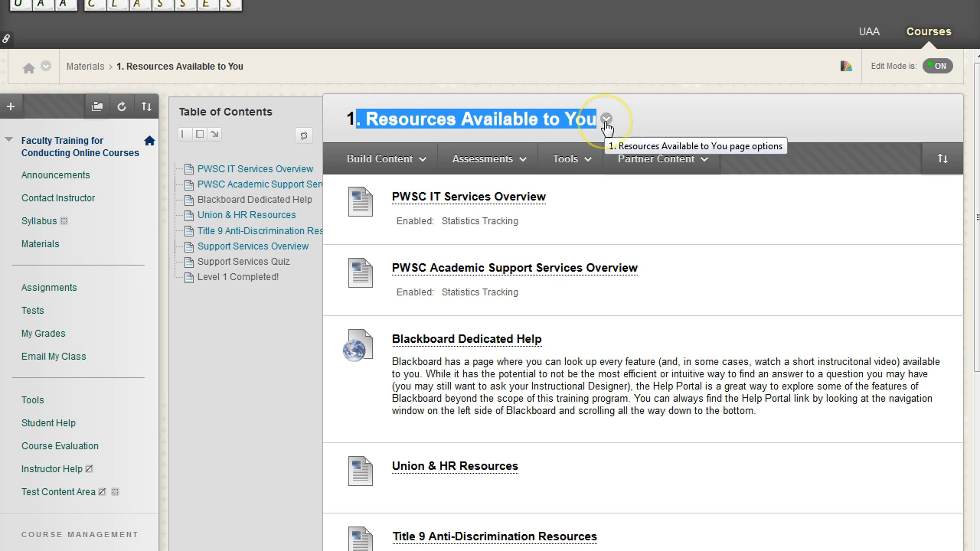
{"action": "left_click", "coordinate": [625, 119]}
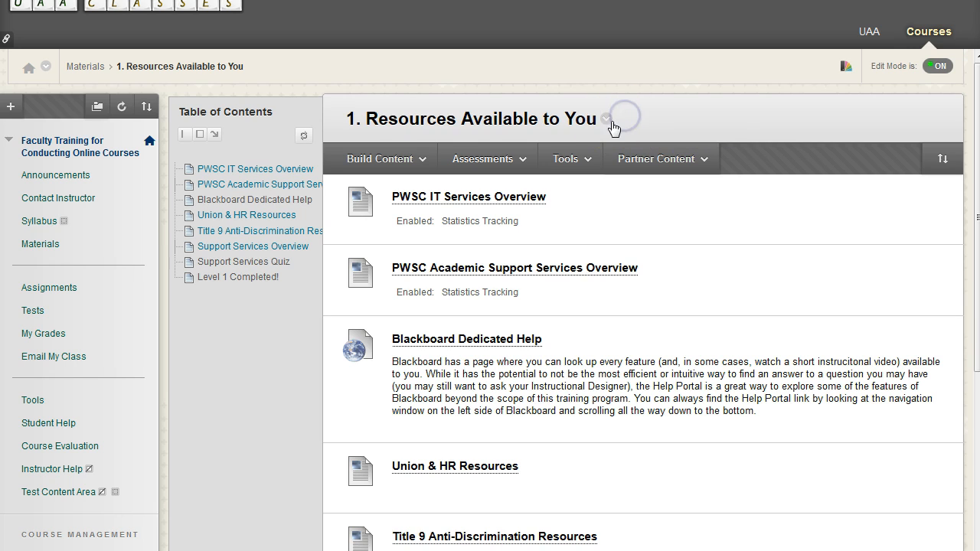
{"action": "left_click", "coordinate": [607, 121]}
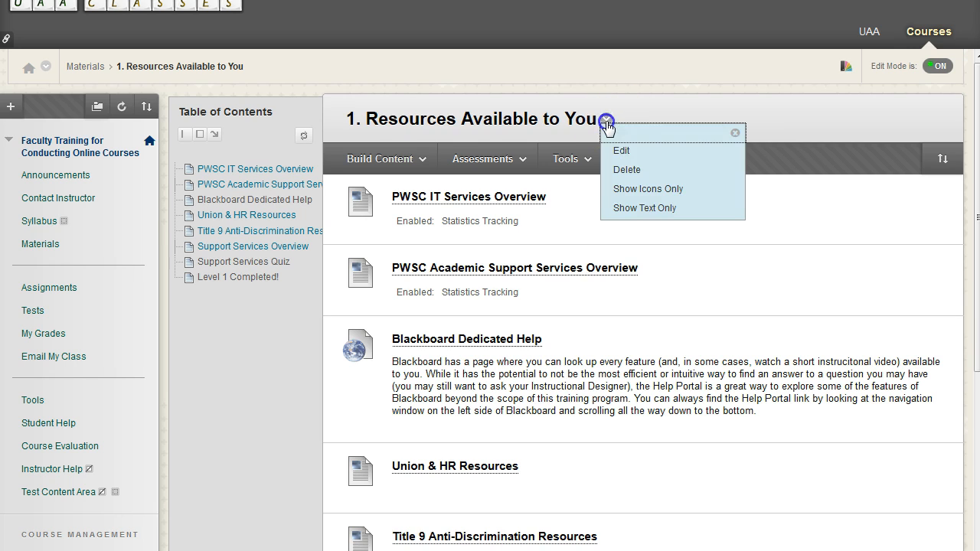
{"action": "left_click", "coordinate": [663, 191]}
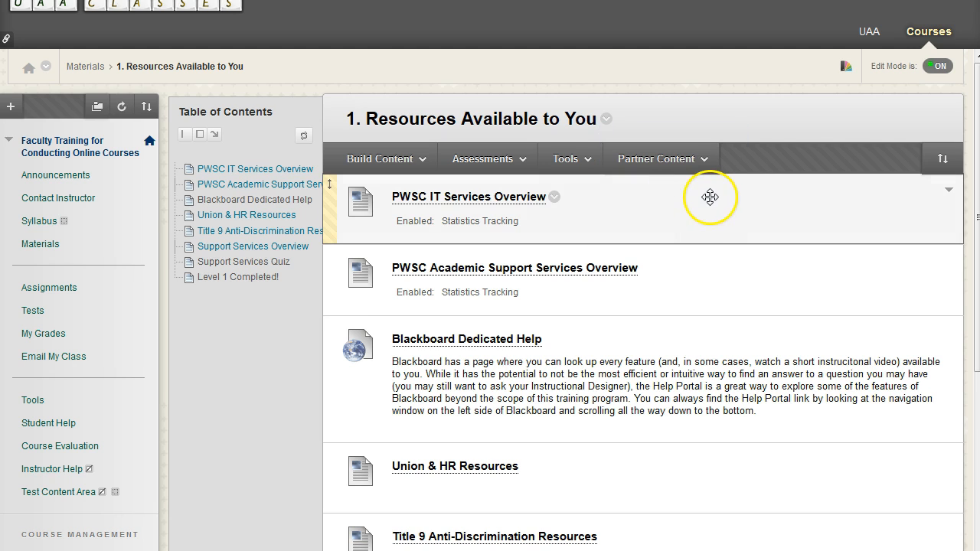
{"action": "scroll", "coordinate": [723, 225], "scroll_direction": "down", "scroll_amount": 3}
{"action": "scroll", "coordinate": [635, 237], "scroll_direction": "up", "scroll_amount": 1}
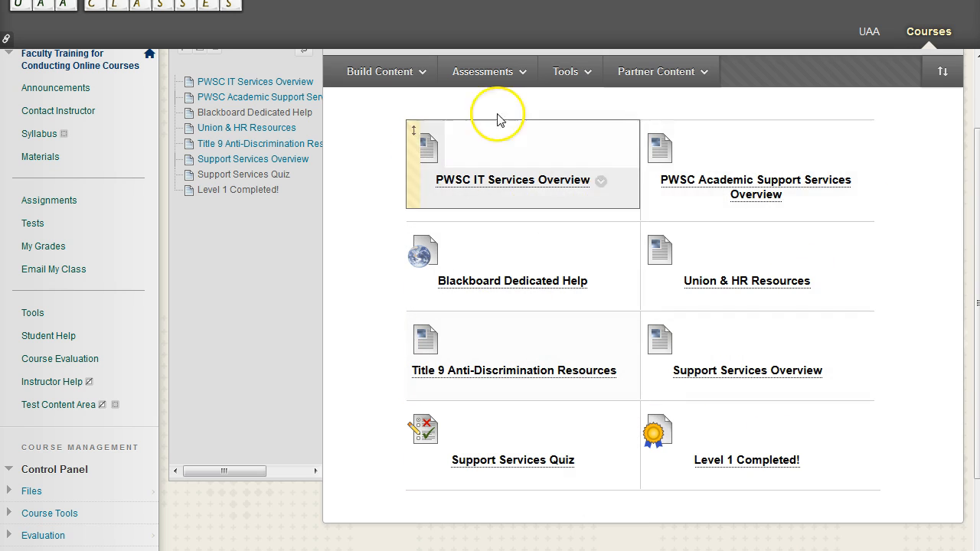
{"action": "scroll", "coordinate": [729, 125], "scroll_direction": "up", "scroll_amount": 1}
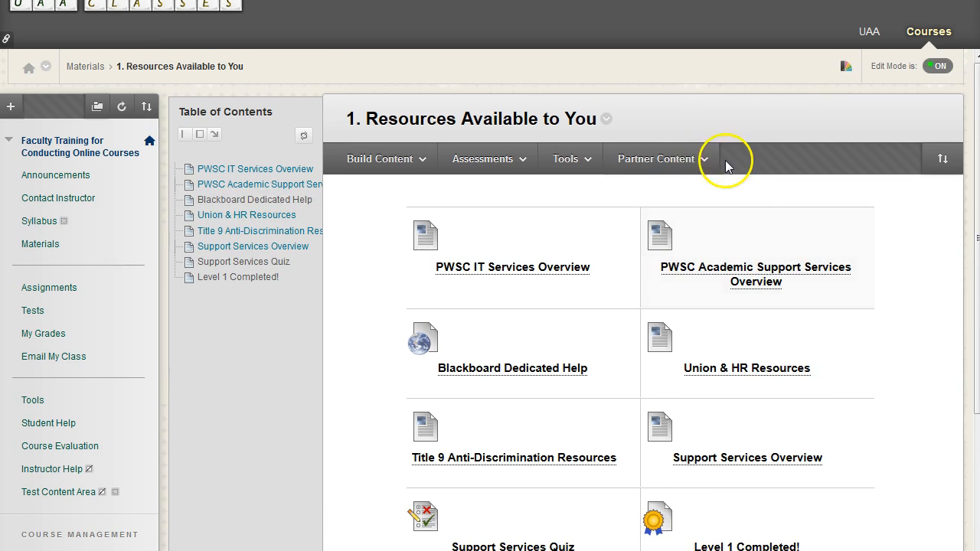
- Display the module's contents with both icons and text
{"action": "left_click", "coordinate": [604, 121]}
{"action": "left_click", "coordinate": [646, 205]}
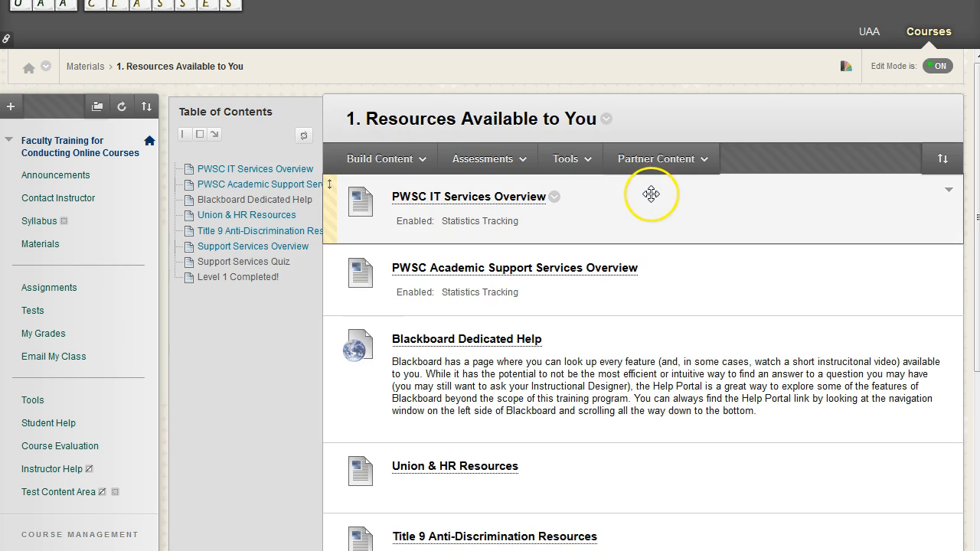
{"action": "left_click", "coordinate": [650, 159]}
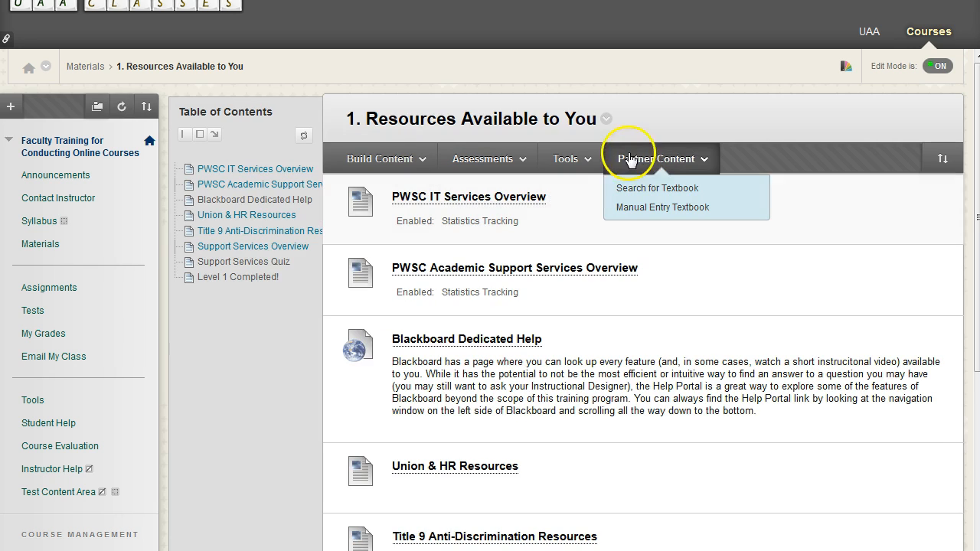
- Display the module's contents as text only and look through the item list
{"action": "left_click", "coordinate": [606, 121]}
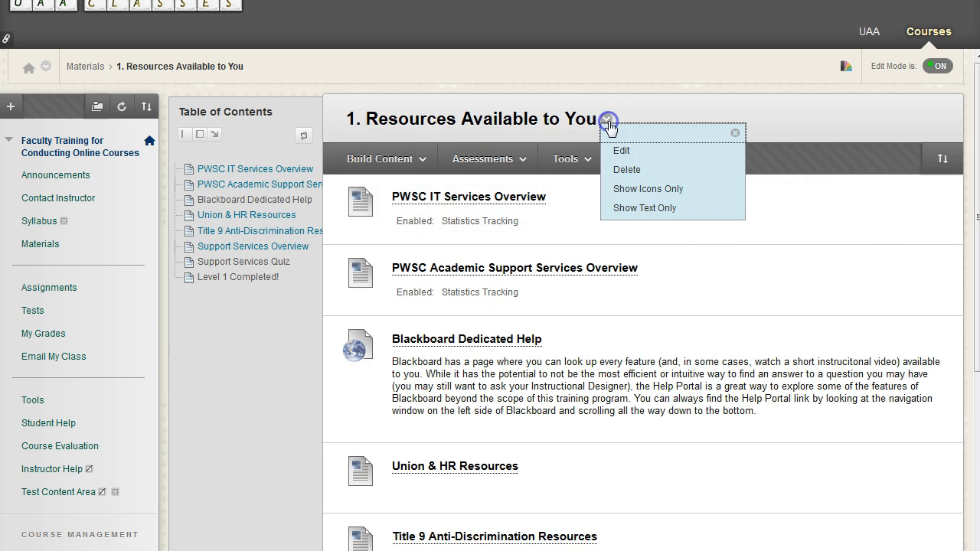
{"action": "left_click", "coordinate": [652, 207]}
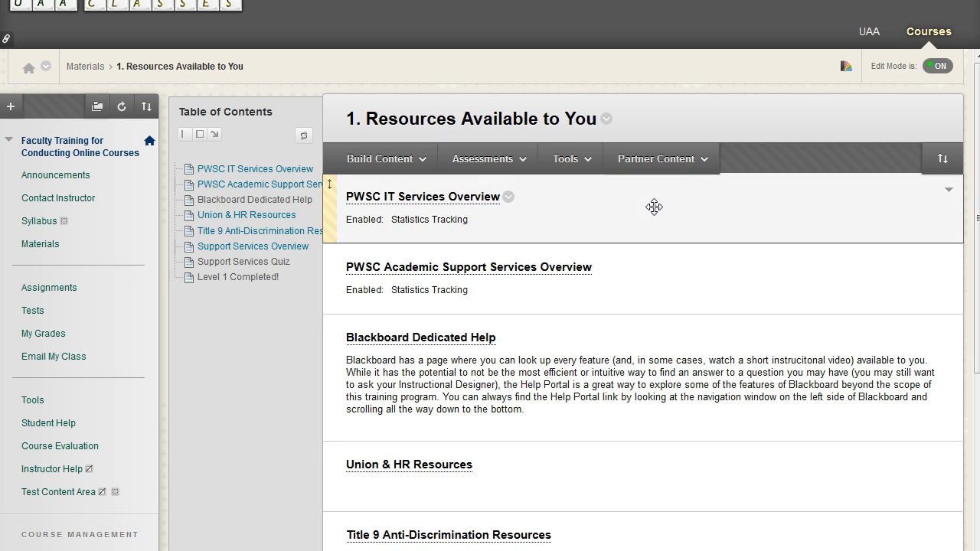
{"action": "scroll", "coordinate": [692, 207], "scroll_direction": "down", "scroll_amount": 3}
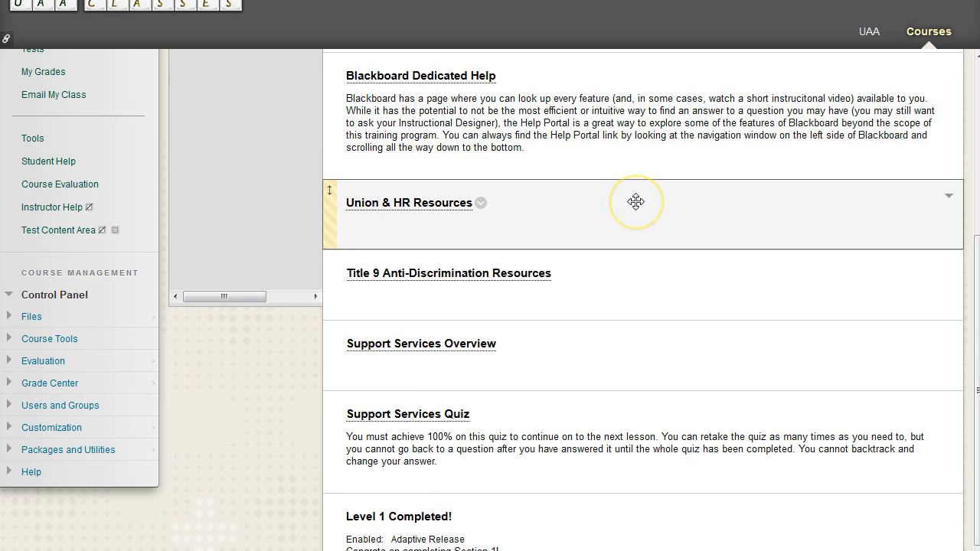
{"action": "scroll", "coordinate": [635, 202], "scroll_direction": "up", "scroll_amount": 4}
{"action": "scroll", "coordinate": [637, 202], "scroll_direction": "down", "scroll_amount": 3}
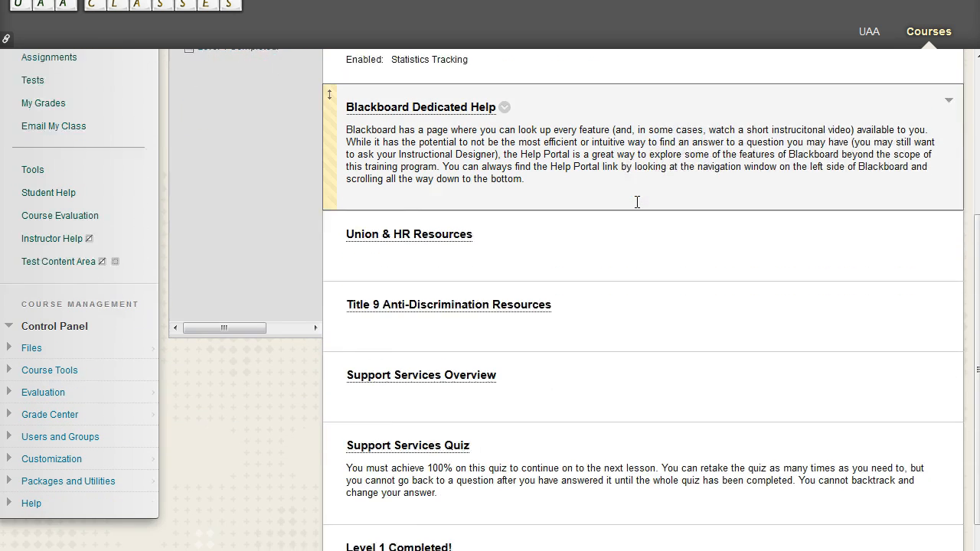
{"action": "scroll", "coordinate": [636, 203], "scroll_direction": "down", "scroll_amount": 1}
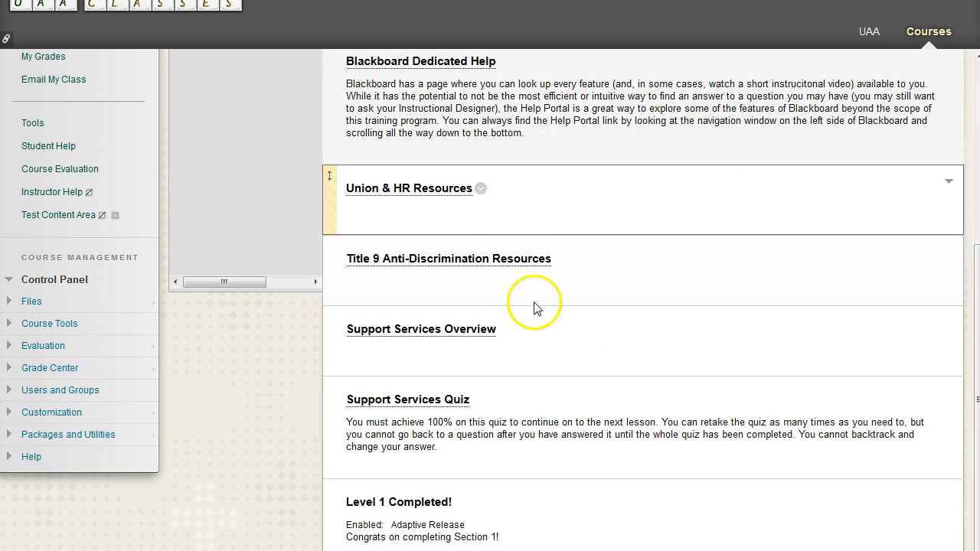
{"action": "scroll", "coordinate": [580, 263], "scroll_direction": "up", "scroll_amount": 5}
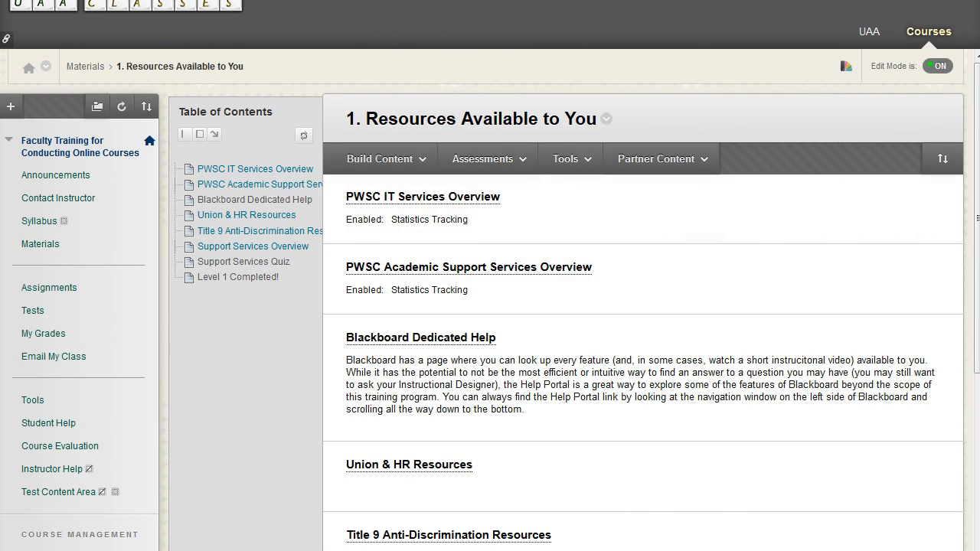
- Change the module's display to icons only
{"action": "left_click", "coordinate": [429, 196]}
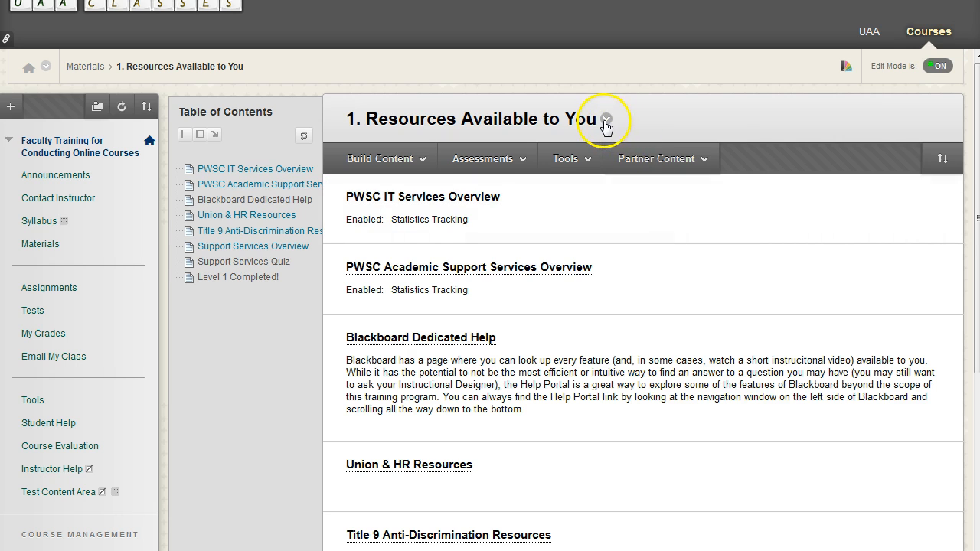
{"action": "left_click", "coordinate": [606, 120]}
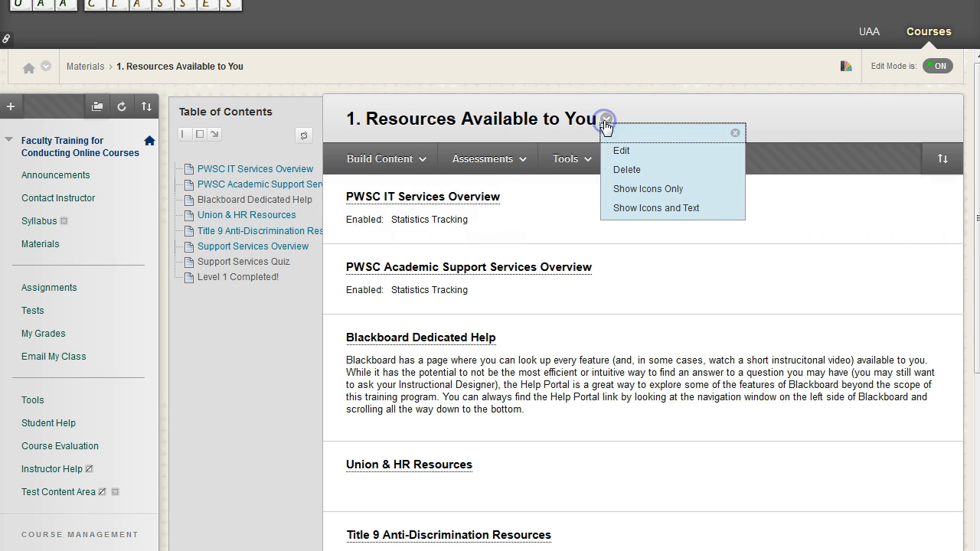
{"action": "left_click", "coordinate": [660, 188]}
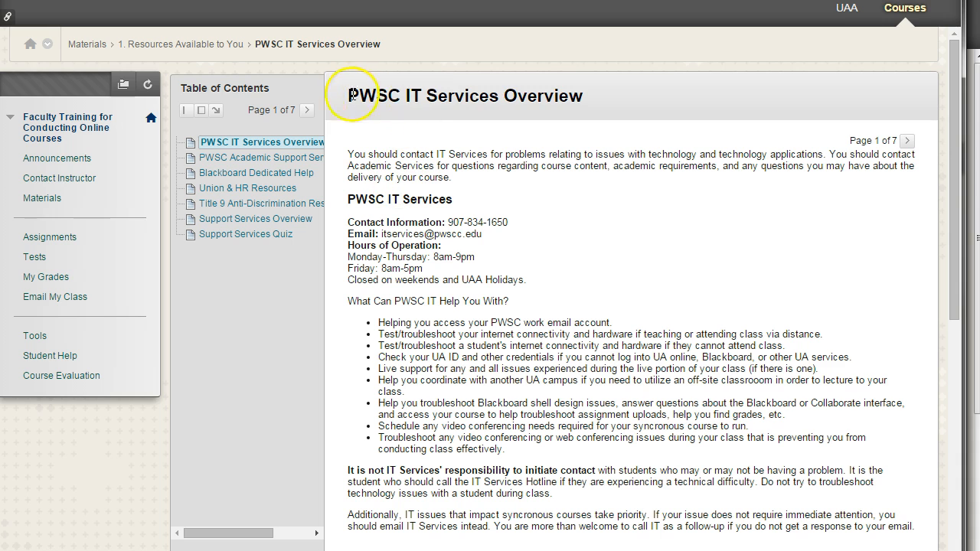
- Examine the title and body text of the PWSC IT Services Overview page in the course view without editing controls
{"action": "left_click_drag", "start_coordinate": [350, 96], "coordinate": [629, 106]}
{"action": "left_click", "coordinate": [619, 120]}
{"action": "left_click_drag", "start_coordinate": [375, 93], "coordinate": [619, 100]}
{"action": "left_click", "coordinate": [620, 101]}
{"action": "left_click_drag", "start_coordinate": [359, 145], "coordinate": [527, 398]}
{"action": "left_click", "coordinate": [539, 372]}
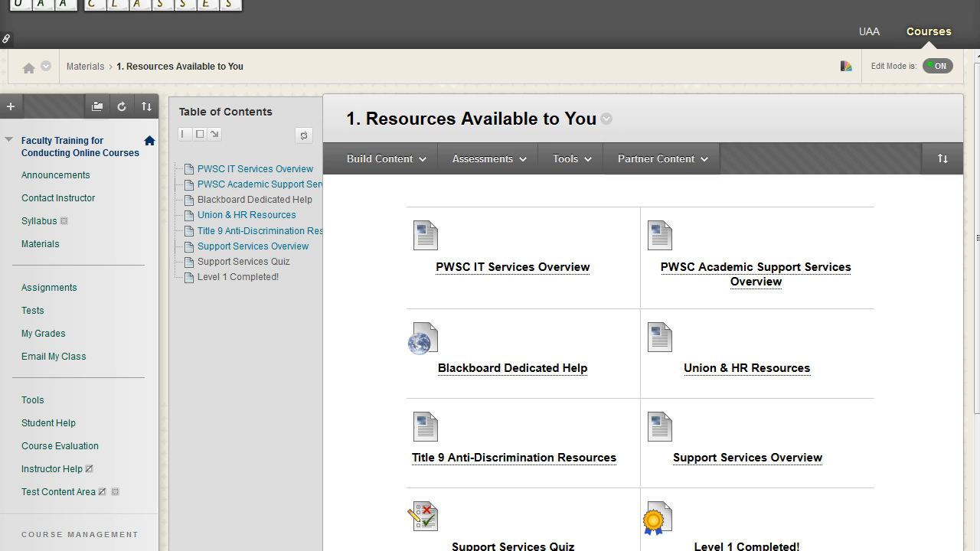
{"action": "left_click", "coordinate": [488, 158]}
{"action": "left_click", "coordinate": [657, 158]}
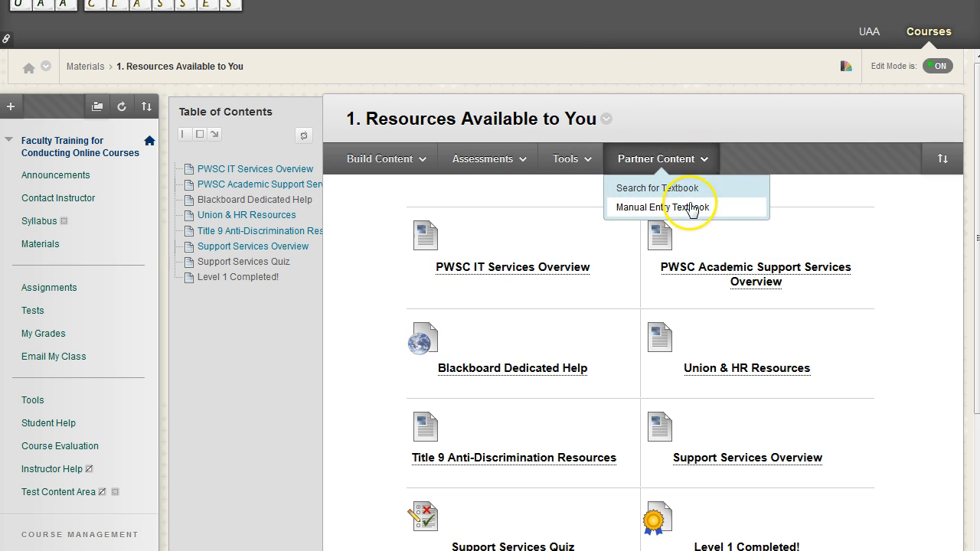
{"action": "left_click", "coordinate": [553, 165]}
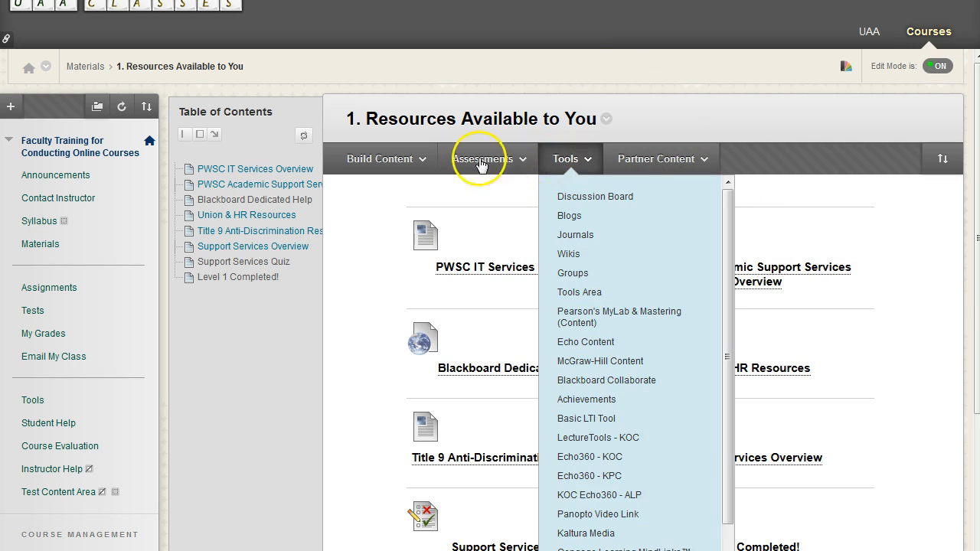
{"action": "left_click", "coordinate": [405, 158]}
{"action": "left_click", "coordinate": [703, 159]}
- Display the module's contents as icons and text, and move Blackboard Dedicated Help above PWSC Academic Support Services Overview
{"action": "left_click", "coordinate": [606, 119]}
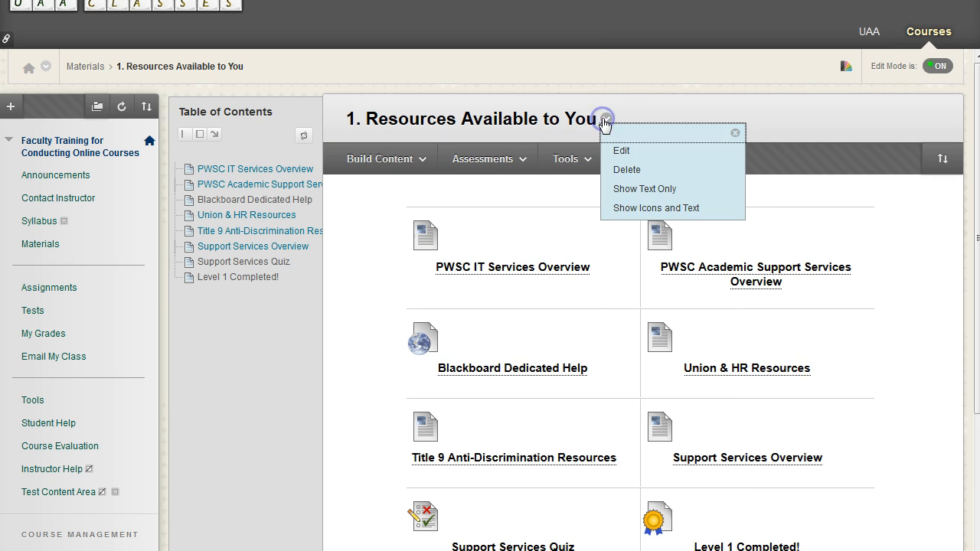
{"action": "left_click", "coordinate": [651, 208]}
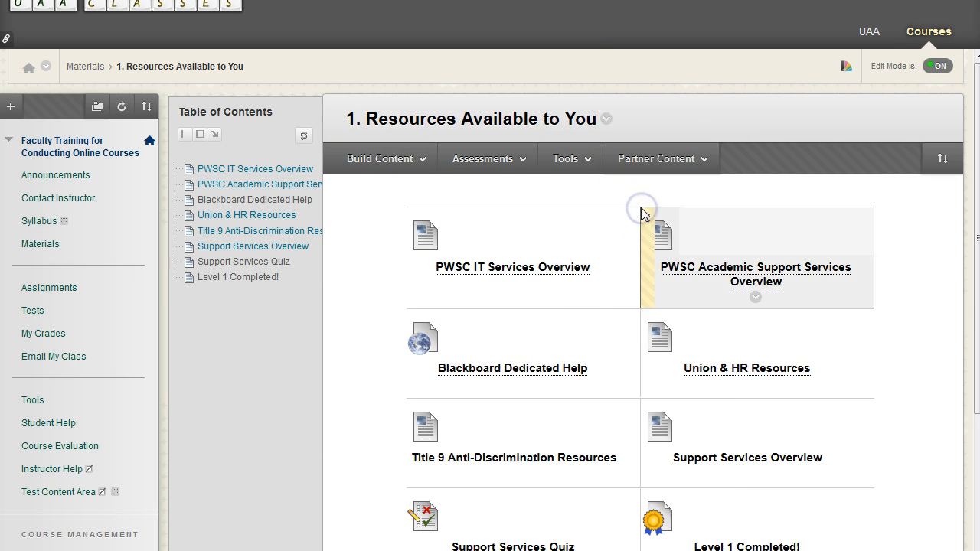
{"action": "scroll", "coordinate": [712, 245], "scroll_direction": "down", "scroll_amount": 1}
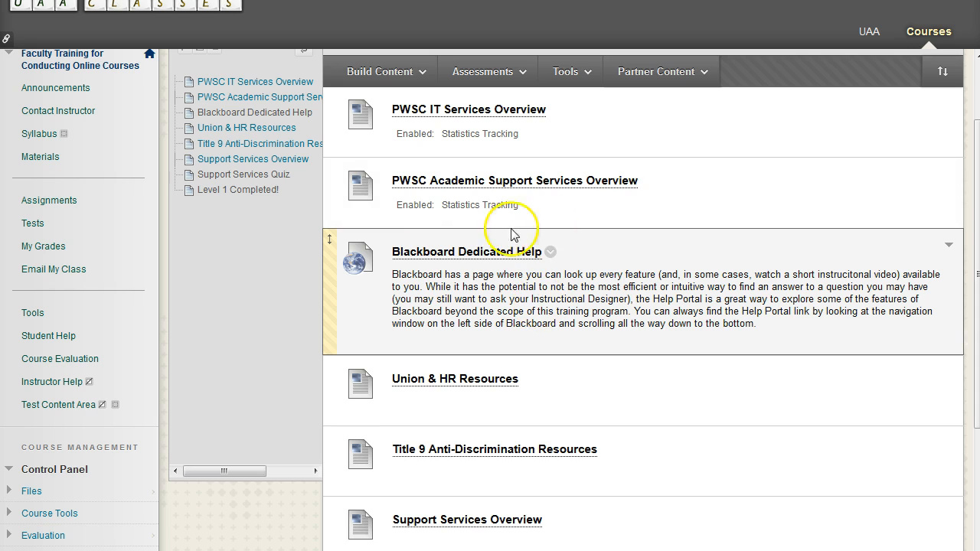
{"action": "left_click_drag", "start_coordinate": [334, 278], "coordinate": [334, 134]}
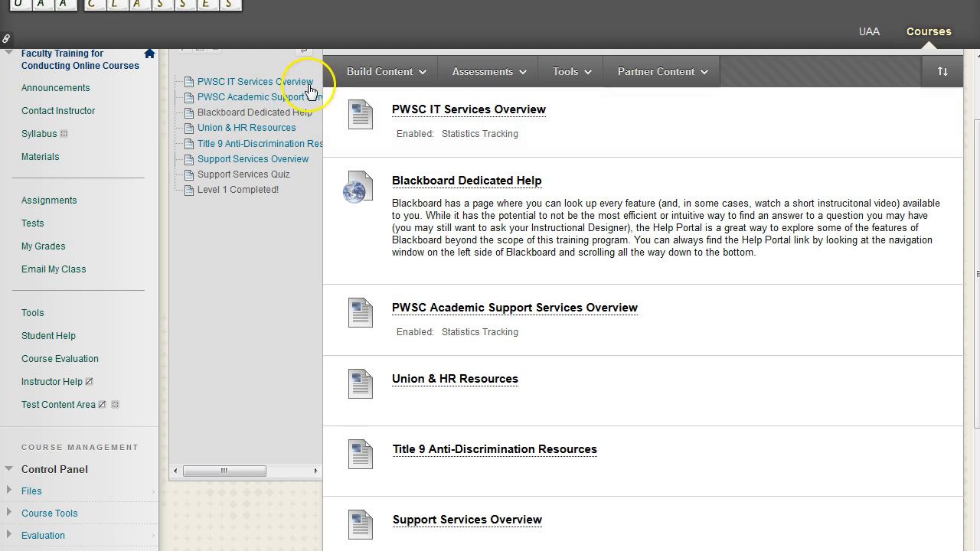
- Move Union & HR Resources to the top of the module with PWSC IT Services Overview second, and refresh the table of contents
{"action": "left_click_drag", "start_coordinate": [326, 110], "coordinate": [344, 286]}
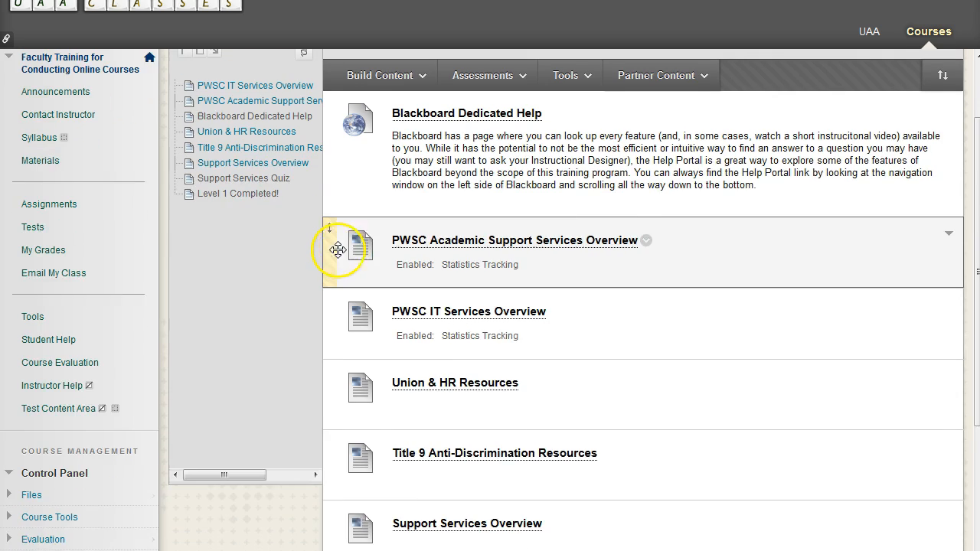
{"action": "scroll", "coordinate": [338, 249], "scroll_direction": "up", "scroll_amount": 3}
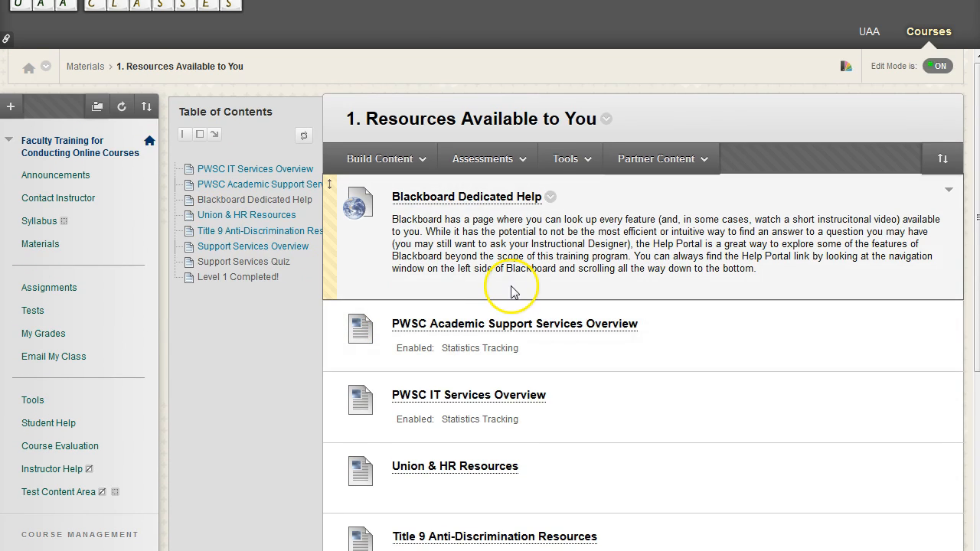
{"action": "left_click_drag", "start_coordinate": [331, 392], "coordinate": [337, 213]}
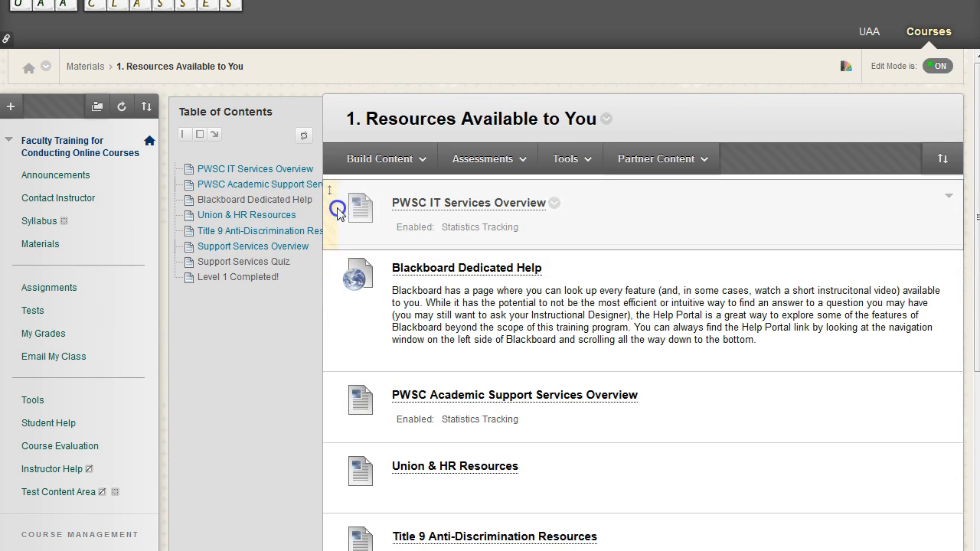
{"action": "left_click_drag", "start_coordinate": [332, 473], "coordinate": [329, 221]}
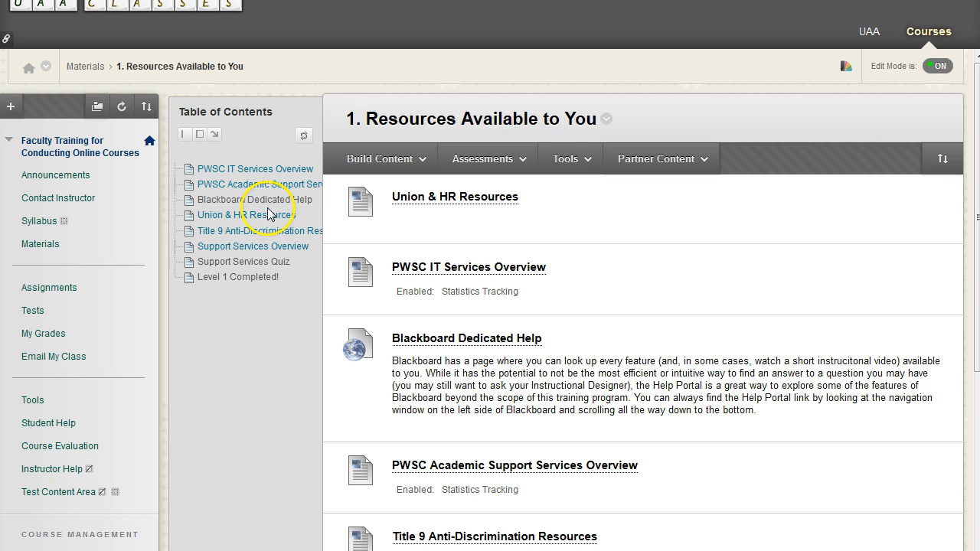
{"action": "left_click", "coordinate": [304, 140]}
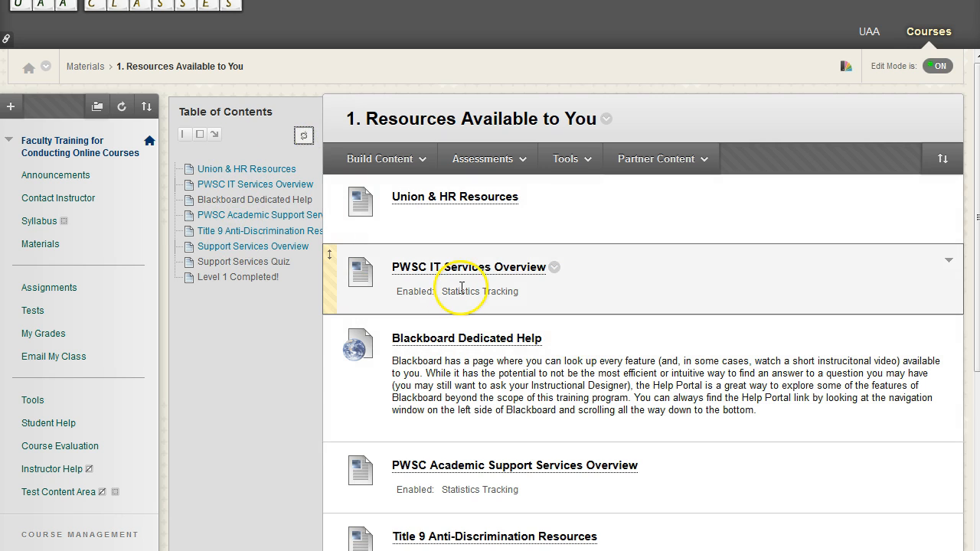
- Order the first items as PWSC IT Services Overview, PWSC Academic Support Services Overview, Blackboard Dedicated Help and Union & HR Resources, and refresh the table of contents
{"action": "left_click_drag", "start_coordinate": [332, 271], "coordinate": [331, 197]}
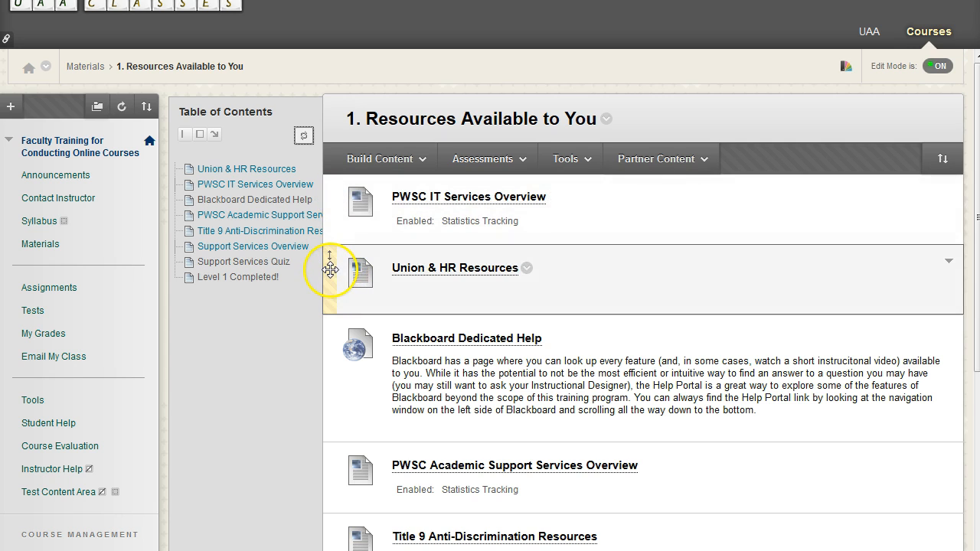
{"action": "left_click_drag", "start_coordinate": [328, 464], "coordinate": [328, 267]}
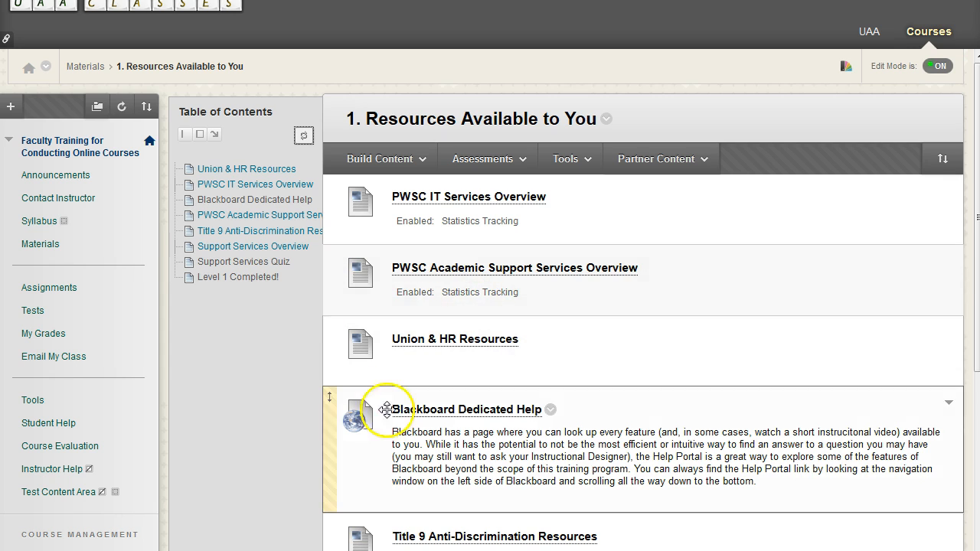
{"action": "left_click_drag", "start_coordinate": [334, 442], "coordinate": [331, 341]}
{"action": "left_click", "coordinate": [304, 138]}
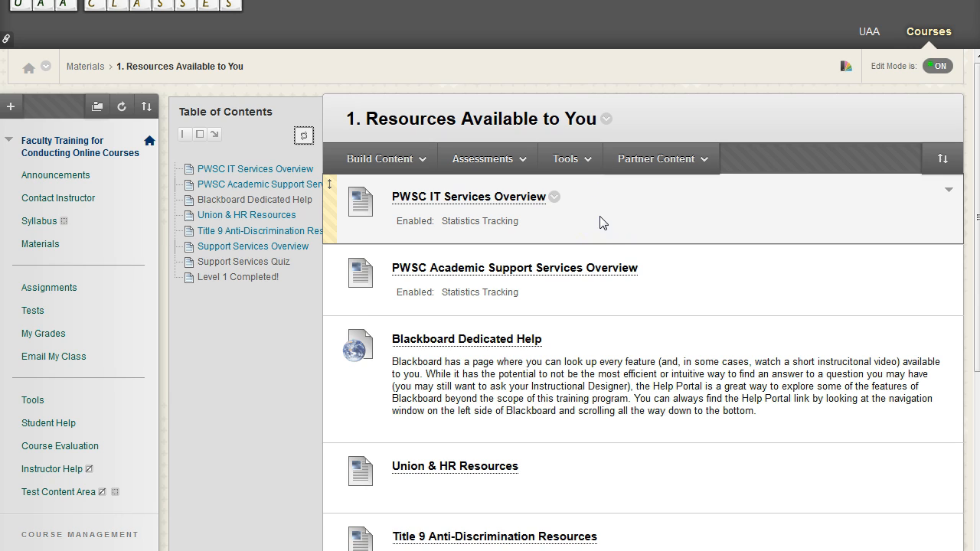
- Hide and show again the details of PWSC IT Services Overview, Blackboard Dedicated Help and PWSC Academic Support Services Overview
{"action": "left_click", "coordinate": [949, 193]}
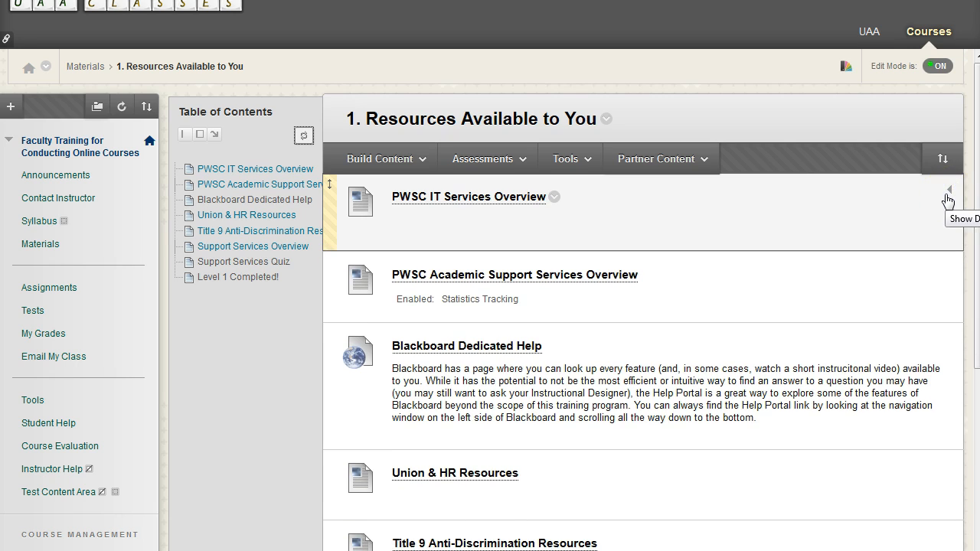
{"action": "left_click", "coordinate": [948, 196]}
{"action": "left_click", "coordinate": [948, 323]}
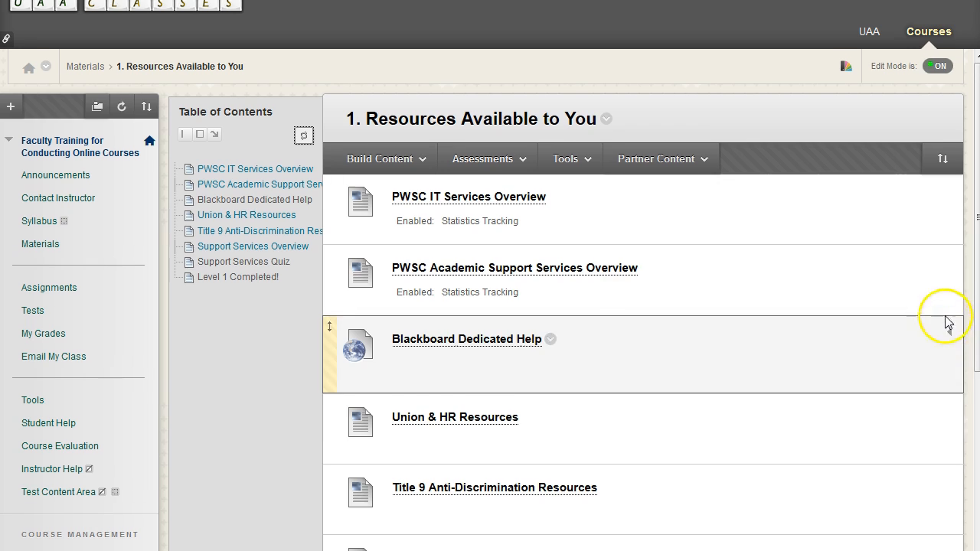
{"action": "left_click", "coordinate": [950, 266]}
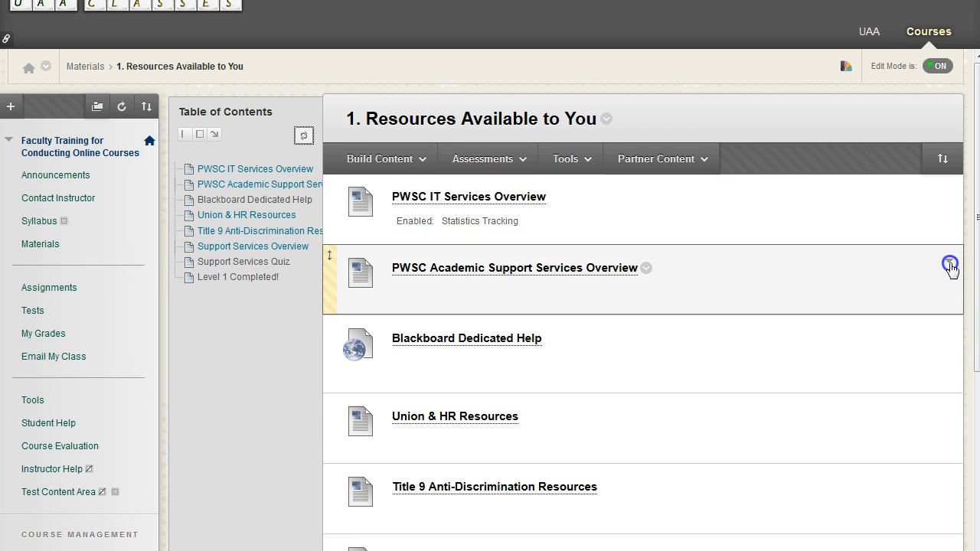
{"action": "left_click", "coordinate": [950, 266]}
{"action": "left_click", "coordinate": [949, 337]}
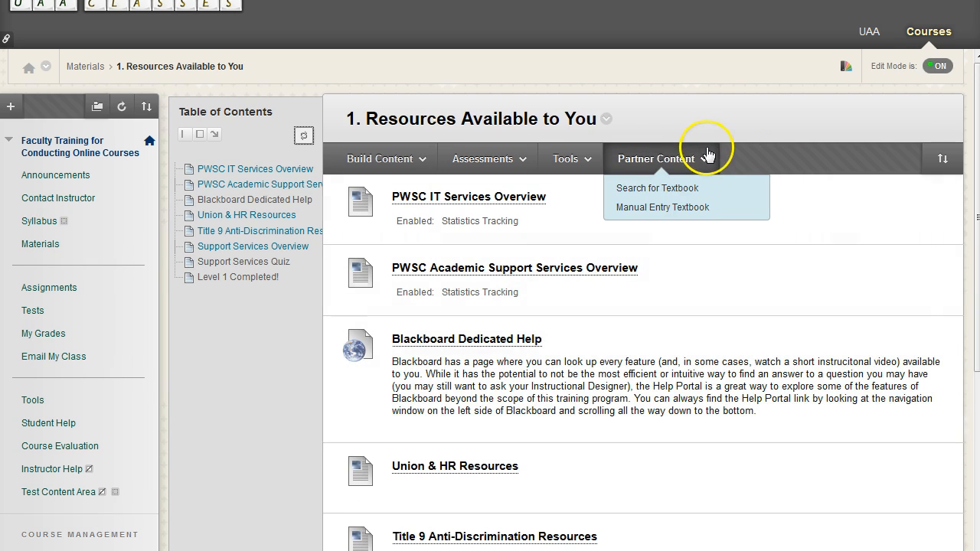
- Display the module's contents as icons only and look through all items down to Level 1 Completed!
{"action": "left_click", "coordinate": [605, 120]}
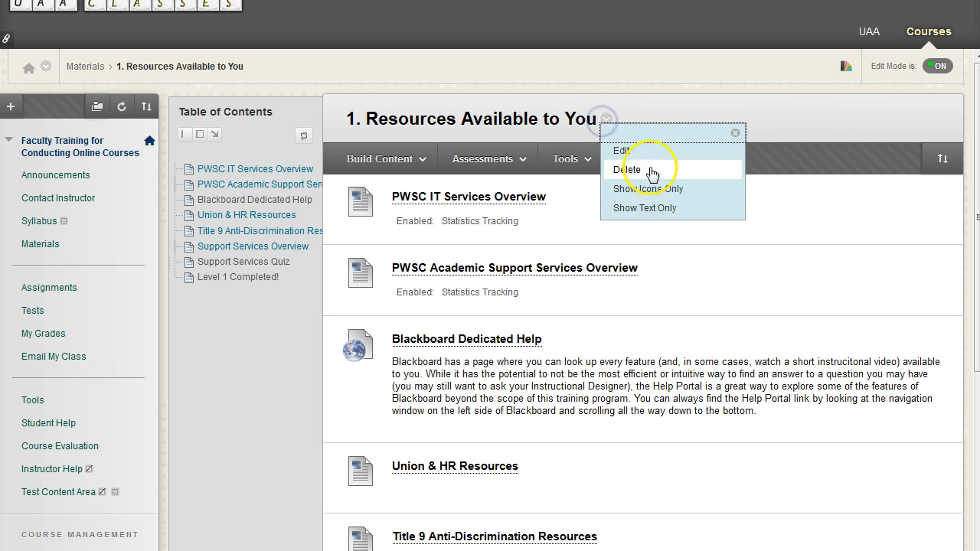
{"action": "left_click", "coordinate": [663, 194]}
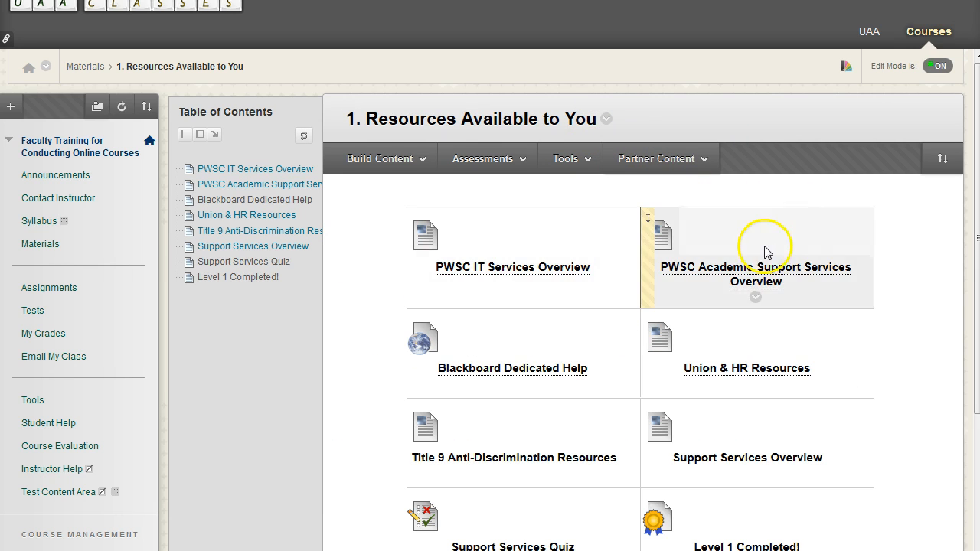
{"action": "scroll", "coordinate": [799, 241], "scroll_direction": "down", "scroll_amount": 3}
{"action": "scroll", "coordinate": [866, 245], "scroll_direction": "up", "scroll_amount": 3}
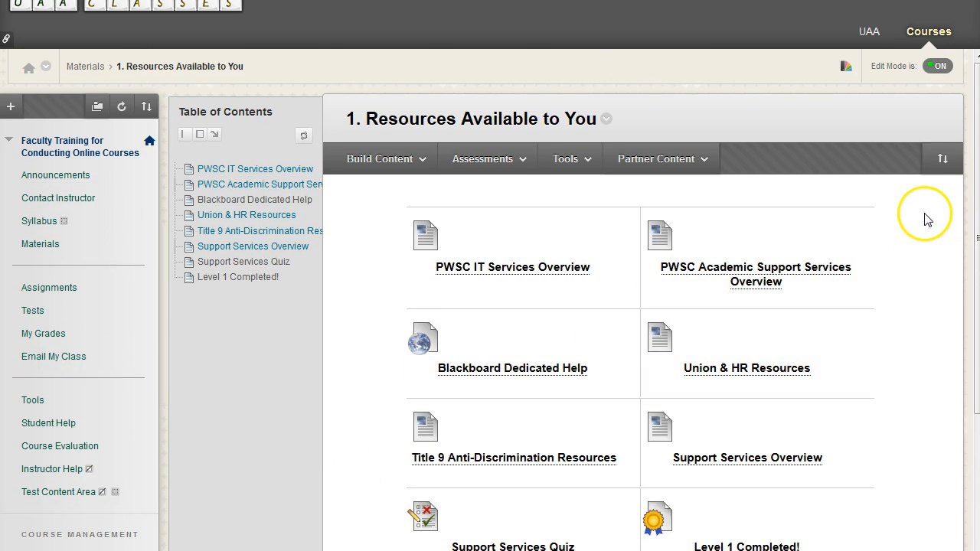
{"action": "scroll", "coordinate": [912, 219], "scroll_direction": "down", "scroll_amount": 3}
{"action": "scroll", "coordinate": [900, 216], "scroll_direction": "up", "scroll_amount": 3}
{"action": "left_click", "coordinate": [394, 159]}
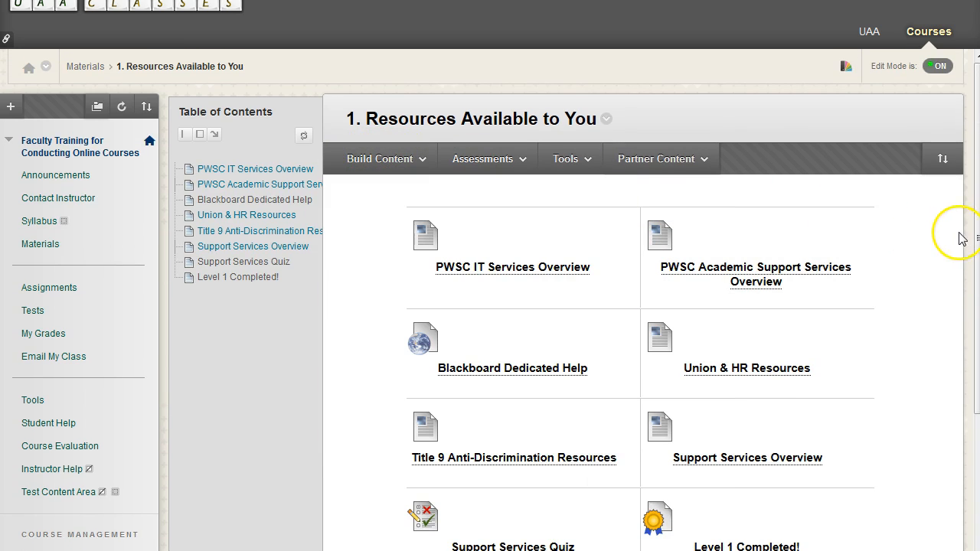
{"action": "scroll", "coordinate": [690, 288], "scroll_direction": "down", "scroll_amount": 4}
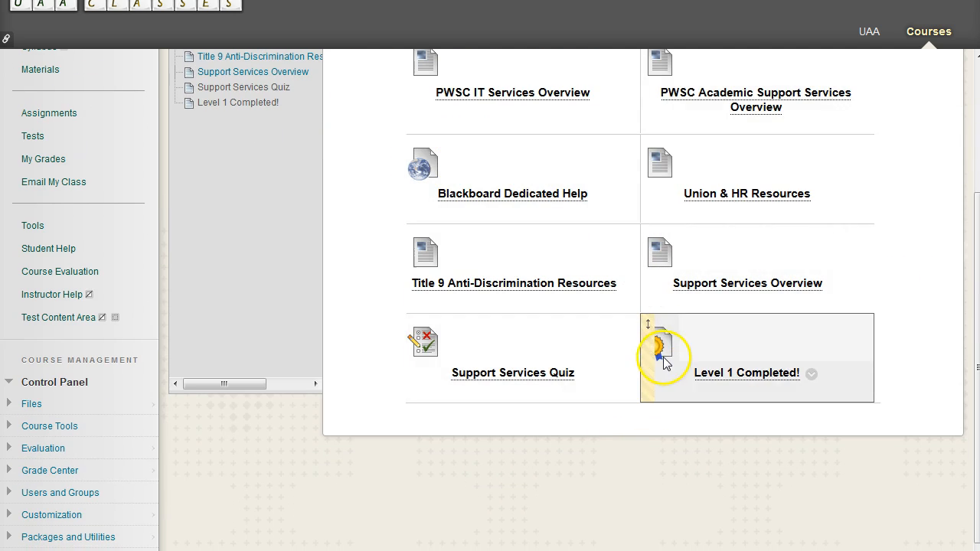
{"action": "scroll", "coordinate": [825, 353], "scroll_direction": "up", "scroll_amount": 4}
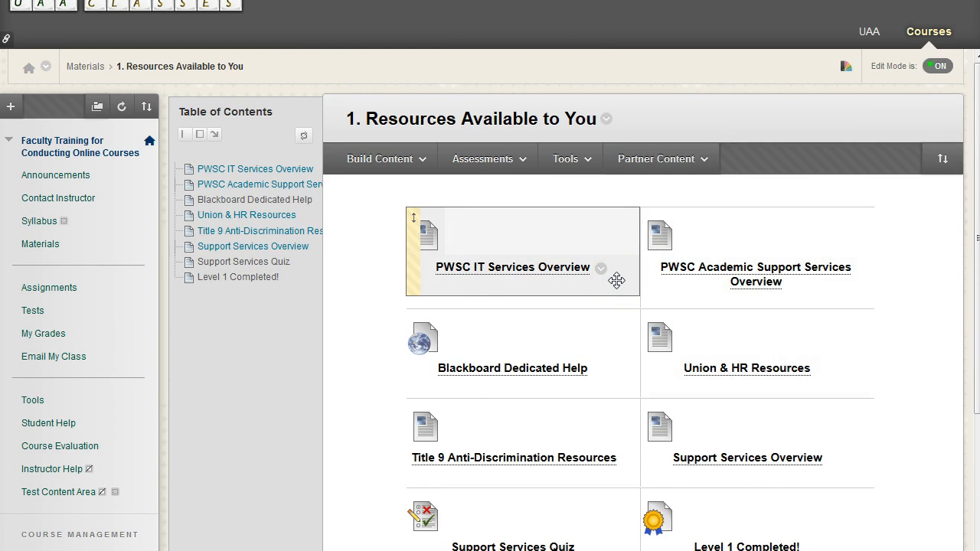
- Open the PWSC IT Services Overview page for editing and examine its content
{"action": "left_click", "coordinate": [513, 268]}
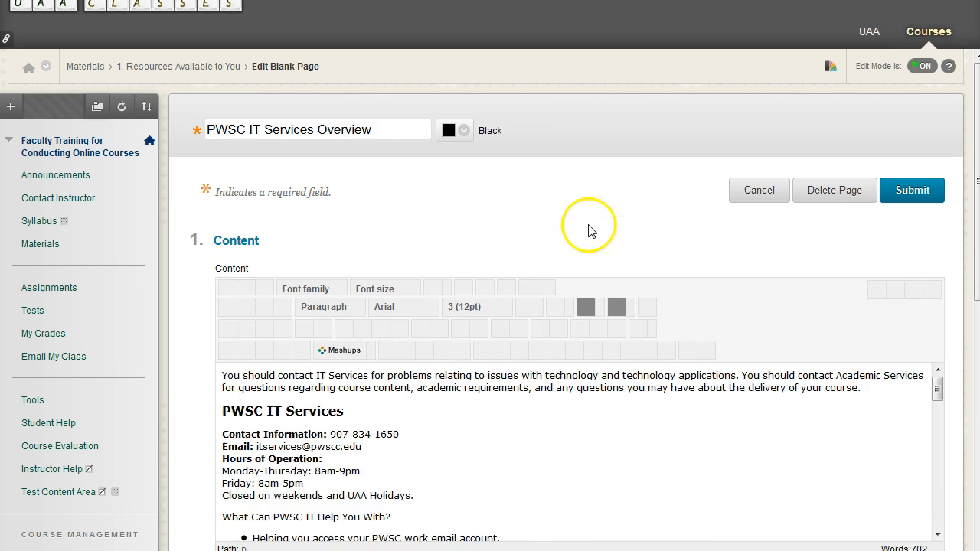
{"action": "scroll", "coordinate": [589, 229], "scroll_direction": "down", "scroll_amount": 3}
{"action": "left_click_drag", "start_coordinate": [263, 219], "coordinate": [430, 392]}
{"action": "left_click", "coordinate": [469, 284]}
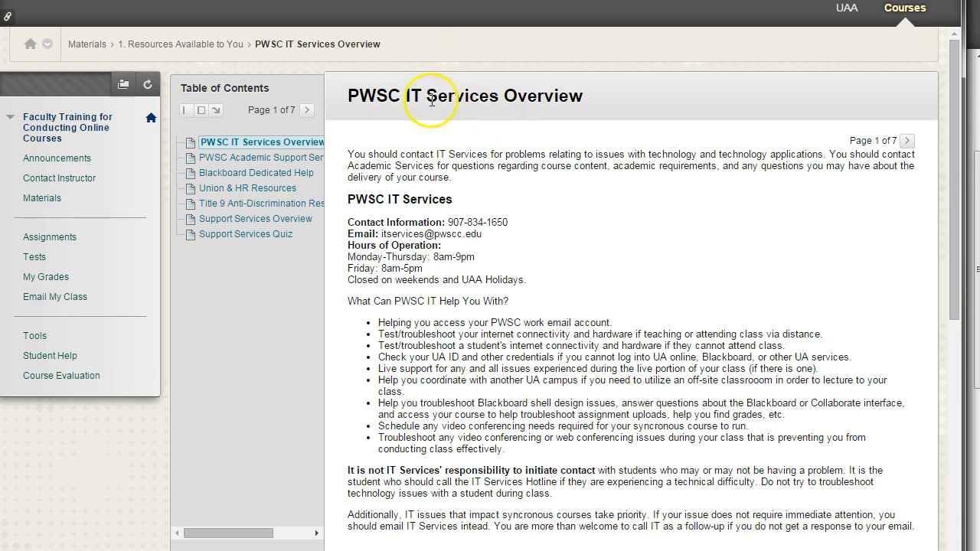
- Examine the title and full body text of PWSC IT Services Overview in the course view without editing controls
{"action": "left_click_drag", "start_coordinate": [347, 95], "coordinate": [608, 92]}
{"action": "left_click", "coordinate": [608, 92]}
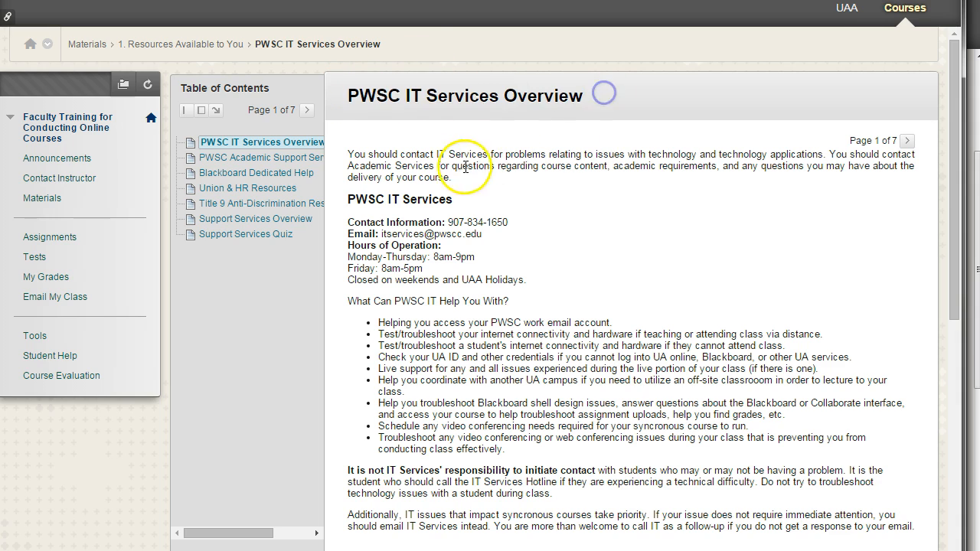
{"action": "scroll", "coordinate": [384, 163], "scroll_direction": "down", "scroll_amount": 6}
{"action": "scroll", "coordinate": [375, 159], "scroll_direction": "up", "scroll_amount": 6}
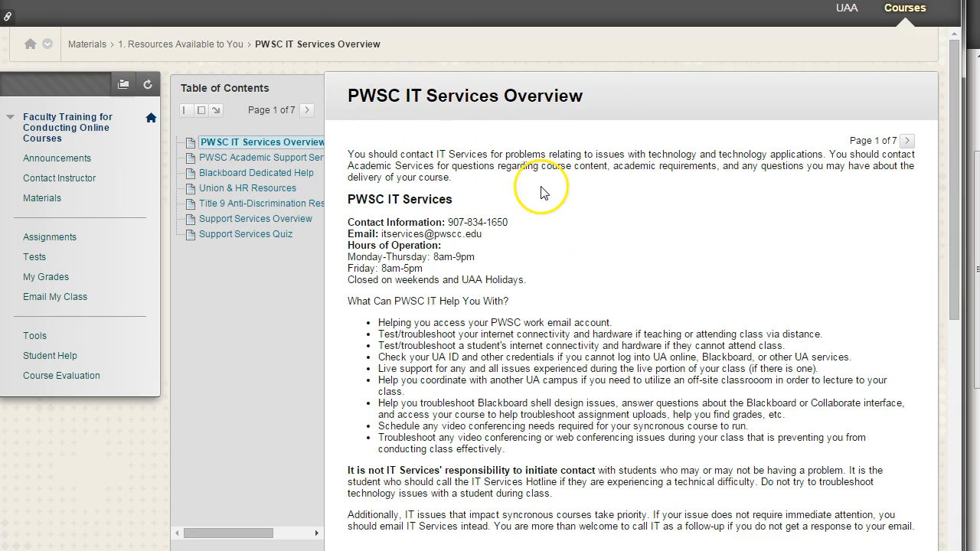
- View the PWSC Academic Support Services Overview and Blackboard Dedicated Help pages, and return to PWSC IT Services Overview
{"action": "left_click", "coordinate": [243, 159]}
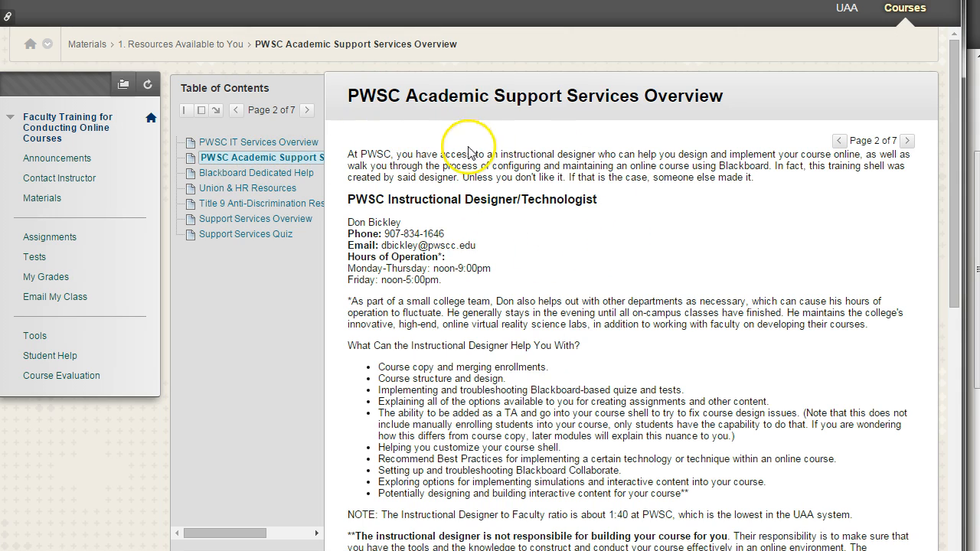
{"action": "left_click", "coordinate": [248, 173]}
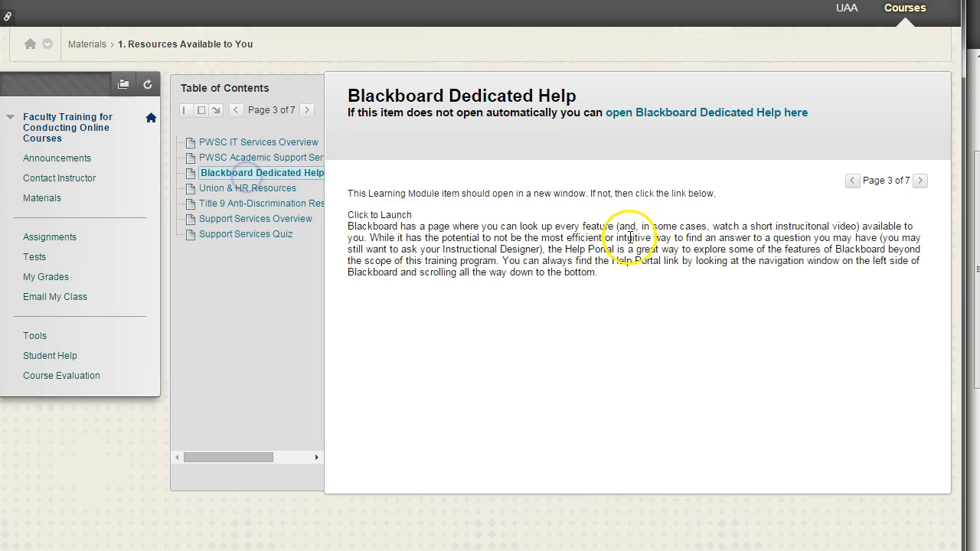
{"action": "left_click", "coordinate": [275, 144]}
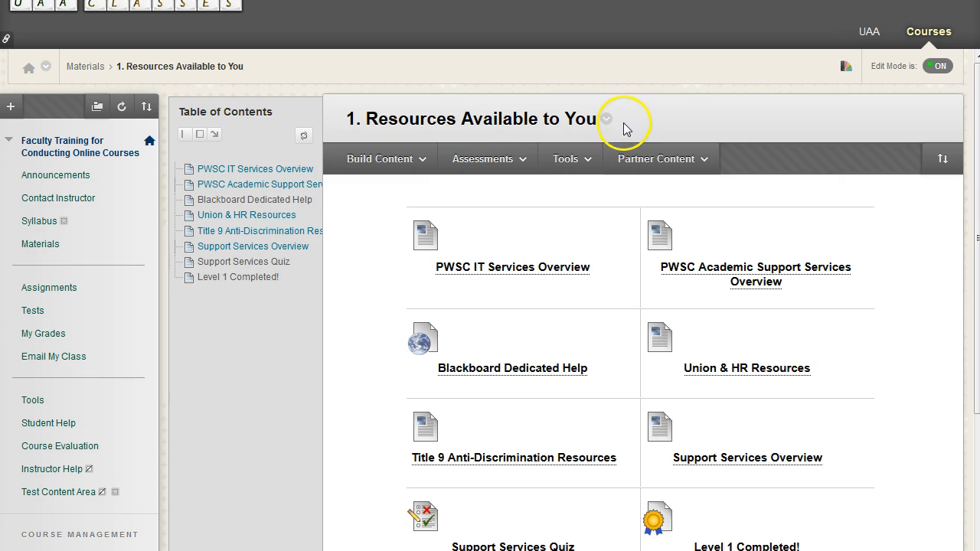
- Open the settings of the 1. Resources Available to You module and review its Show Table of Contents to Users option
{"action": "left_click", "coordinate": [606, 119]}
{"action": "left_click", "coordinate": [620, 149]}
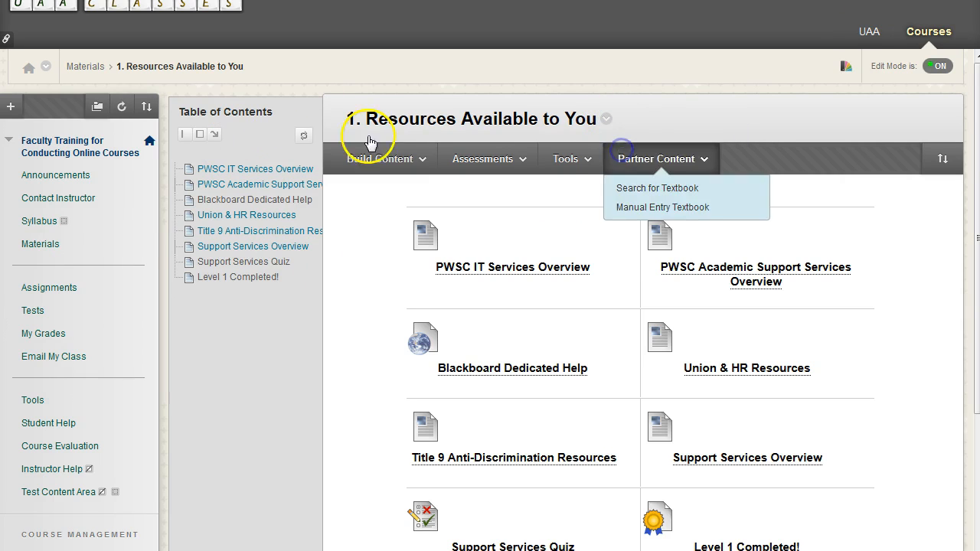
{"action": "scroll", "coordinate": [620, 226], "scroll_direction": "down", "scroll_amount": 5}
{"action": "scroll", "coordinate": [644, 240], "scroll_direction": "down", "scroll_amount": 5}
{"action": "scroll", "coordinate": [682, 207], "scroll_direction": "down", "scroll_amount": 5}
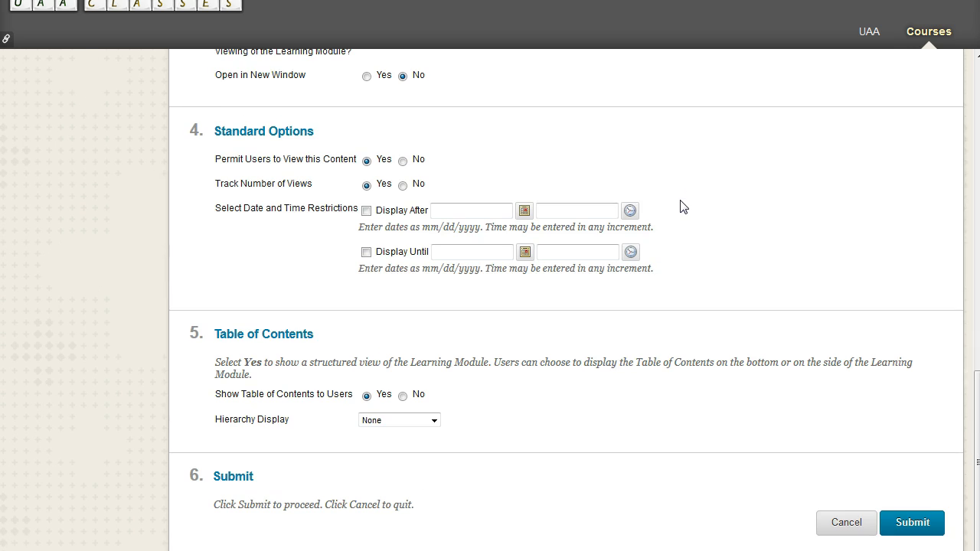
{"action": "left_click_drag", "start_coordinate": [216, 334], "coordinate": [334, 332]}
{"action": "left_click", "coordinate": [337, 333]}
{"action": "left_click_drag", "start_coordinate": [230, 397], "coordinate": [347, 396]}
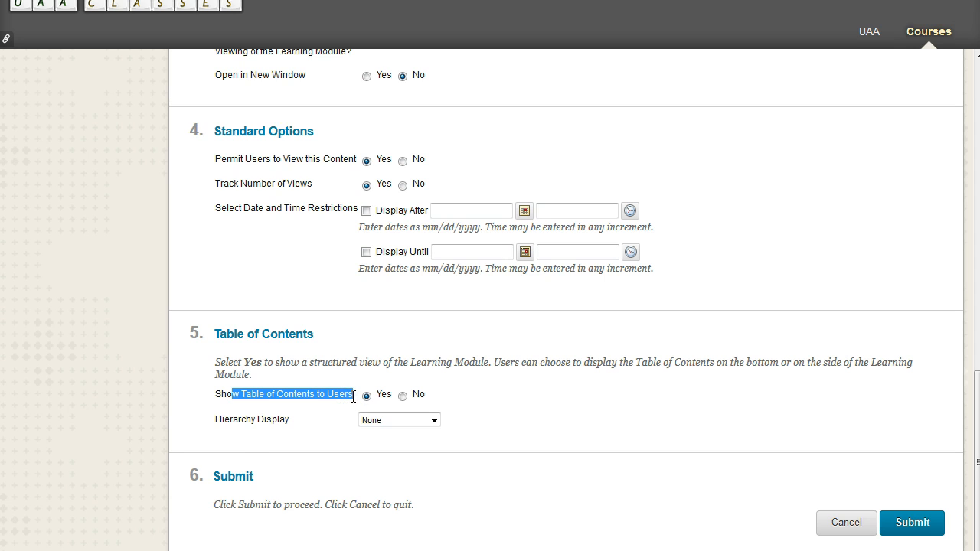
{"action": "left_click", "coordinate": [354, 397]}
- Set the table of contents Hierarchy Display to Numbers and submit the module's changes
{"action": "left_click_drag", "start_coordinate": [217, 424], "coordinate": [291, 427]}
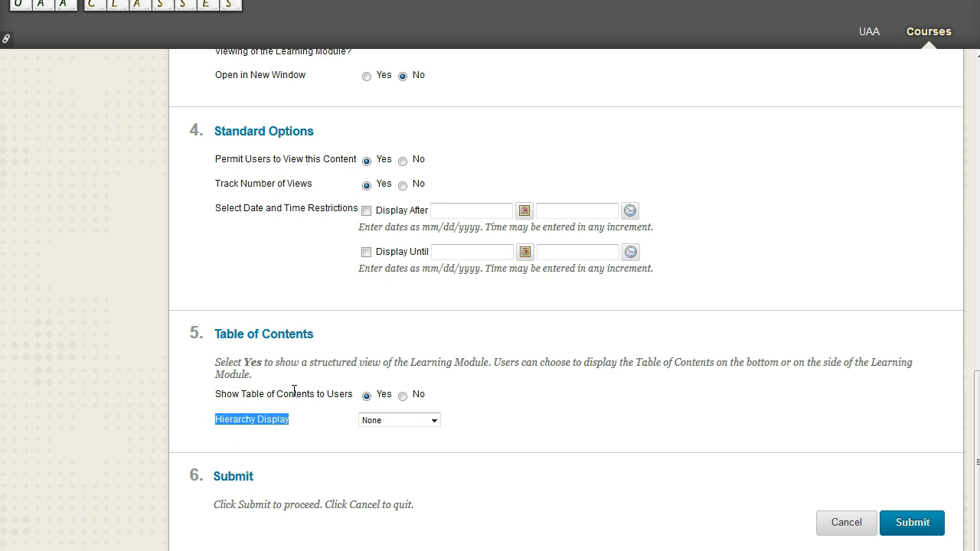
{"action": "left_click", "coordinate": [416, 421]}
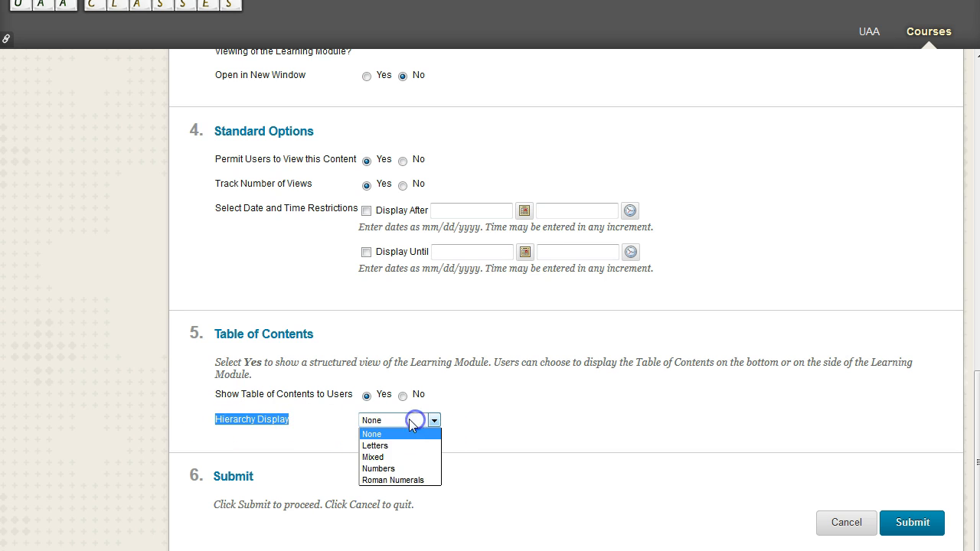
{"action": "left_click", "coordinate": [393, 469]}
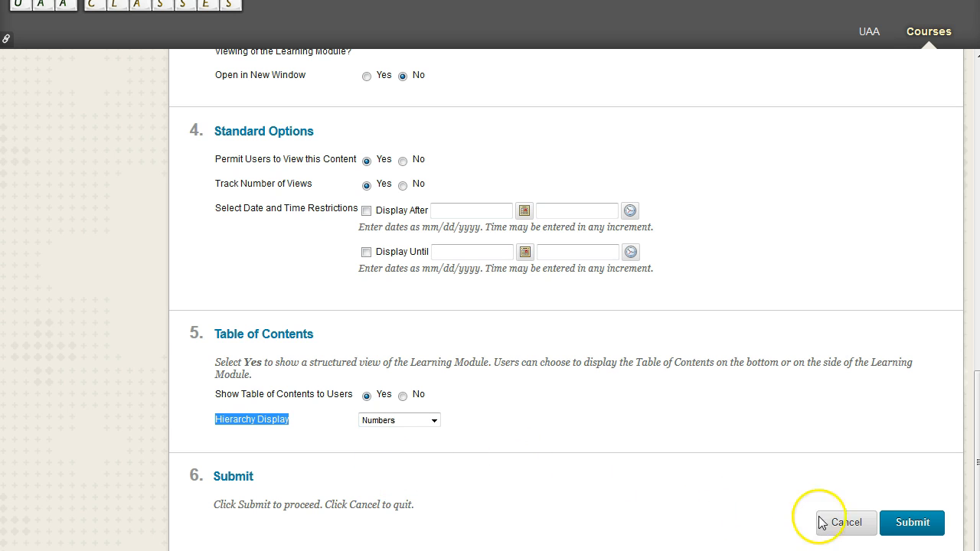
{"action": "left_click", "coordinate": [892, 522]}
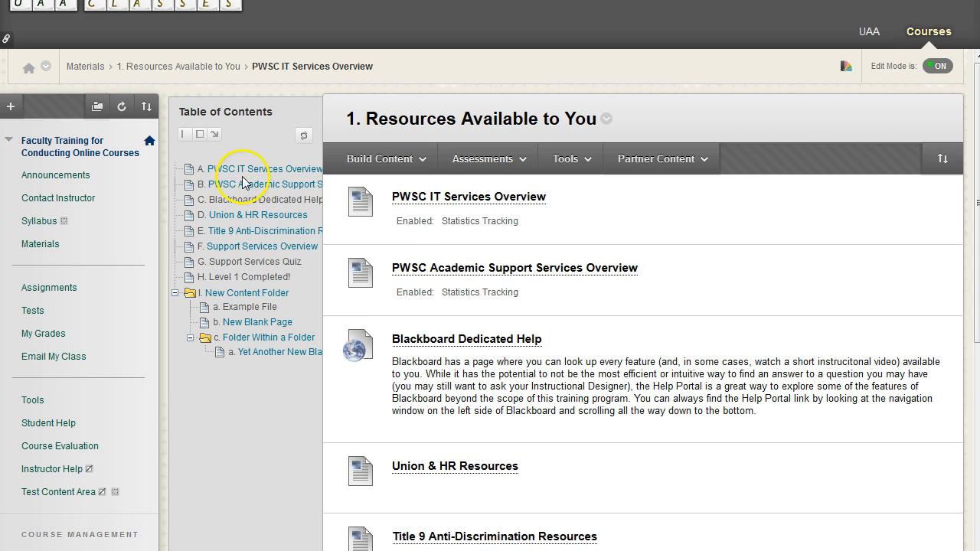
- Examine the hierarchy labels of PWSC IT Services Overview and Blackboard Dedicated Help in the table of contents
{"action": "left_click_drag", "start_coordinate": [211, 174], "coordinate": [284, 170]}
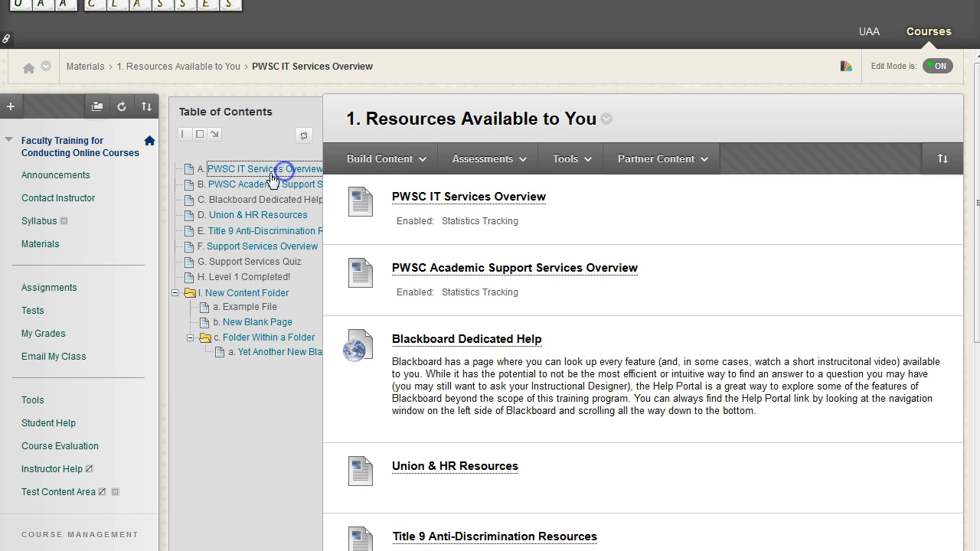
{"action": "left_click", "coordinate": [220, 199]}
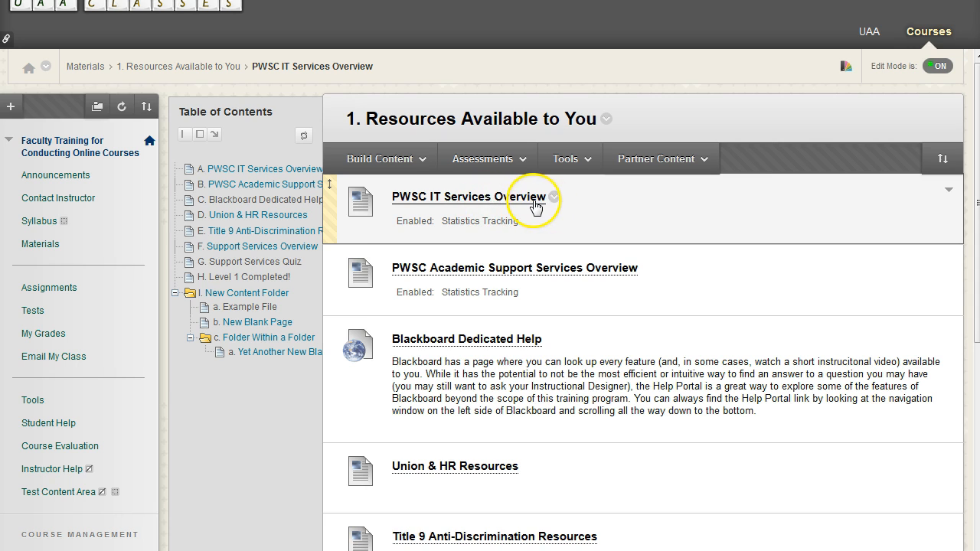
{"action": "left_click_drag", "start_coordinate": [238, 201], "coordinate": [301, 202]}
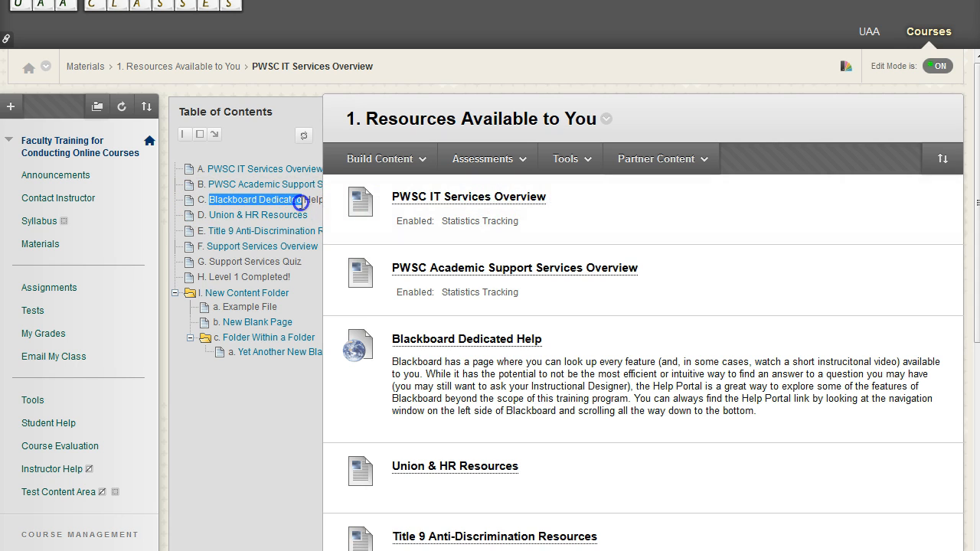
- Examine the hierarchy labels of Blackboard Dedicated Help and Support Services Quiz in the table of contents
{"action": "left_click", "coordinate": [307, 203]}
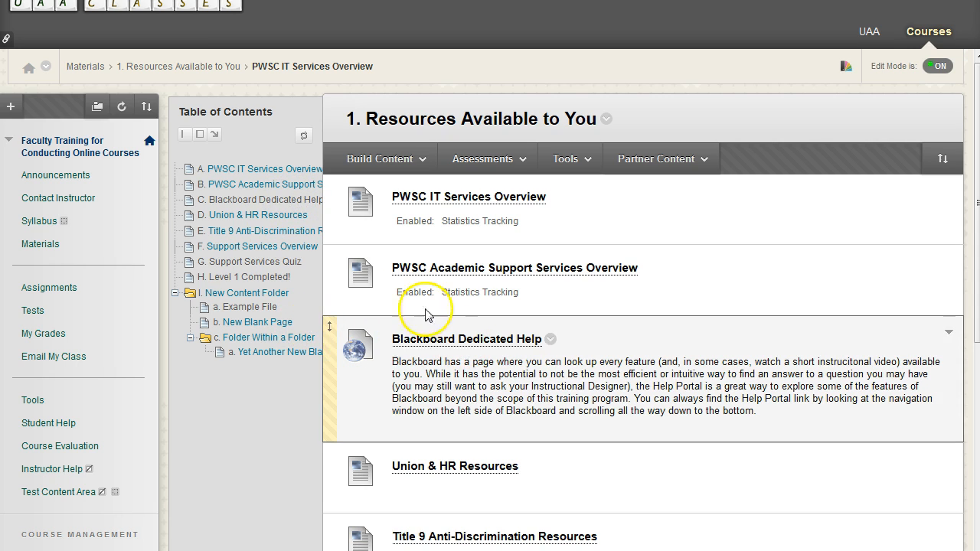
{"action": "left_click_drag", "start_coordinate": [220, 261], "coordinate": [297, 265]}
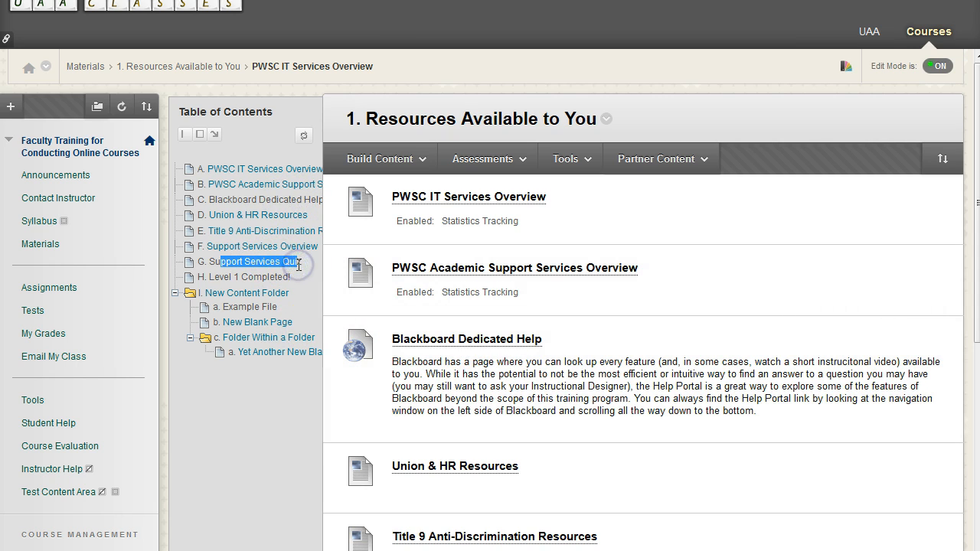
{"action": "left_click", "coordinate": [288, 263]}
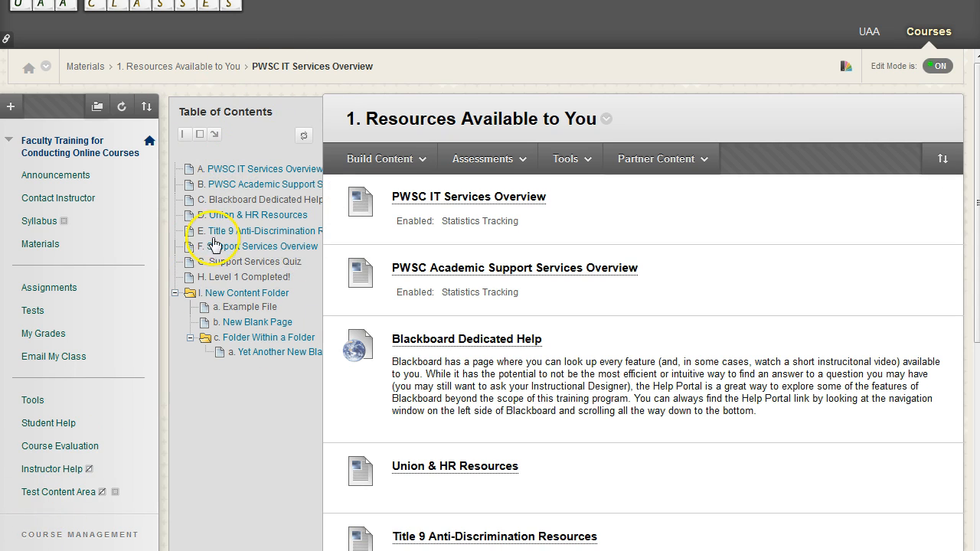
- Move the table of contents below the module content, look through its entries there, and return it to the side
{"action": "left_click", "coordinate": [215, 134]}
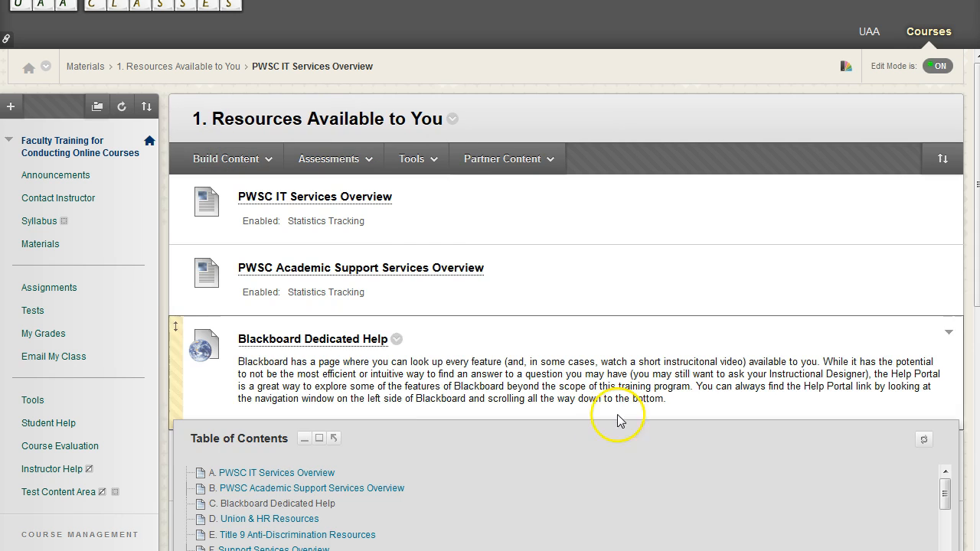
{"action": "scroll", "coordinate": [529, 491], "scroll_direction": "down", "scroll_amount": 10}
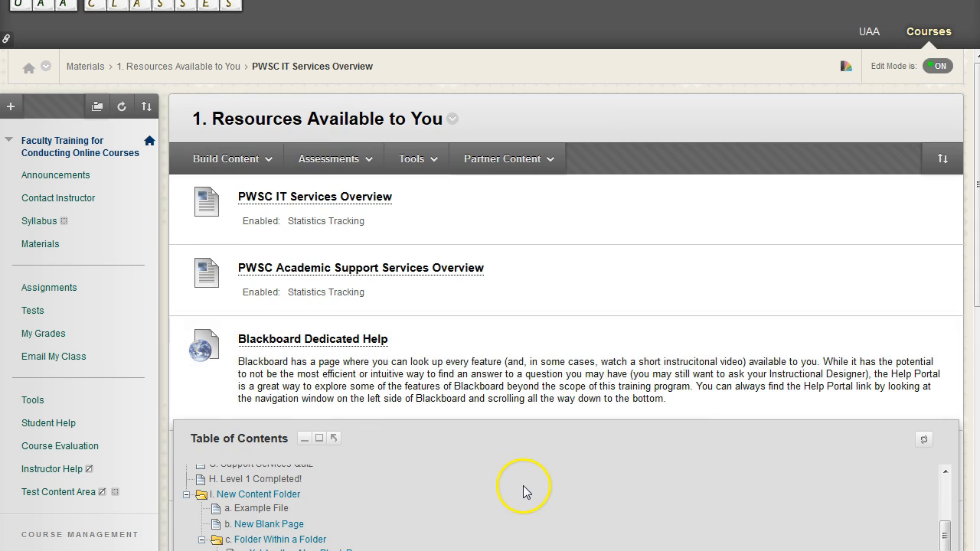
{"action": "scroll", "coordinate": [523, 345], "scroll_direction": "up", "scroll_amount": 1}
{"action": "scroll", "coordinate": [523, 345], "scroll_direction": "up", "scroll_amount": 3}
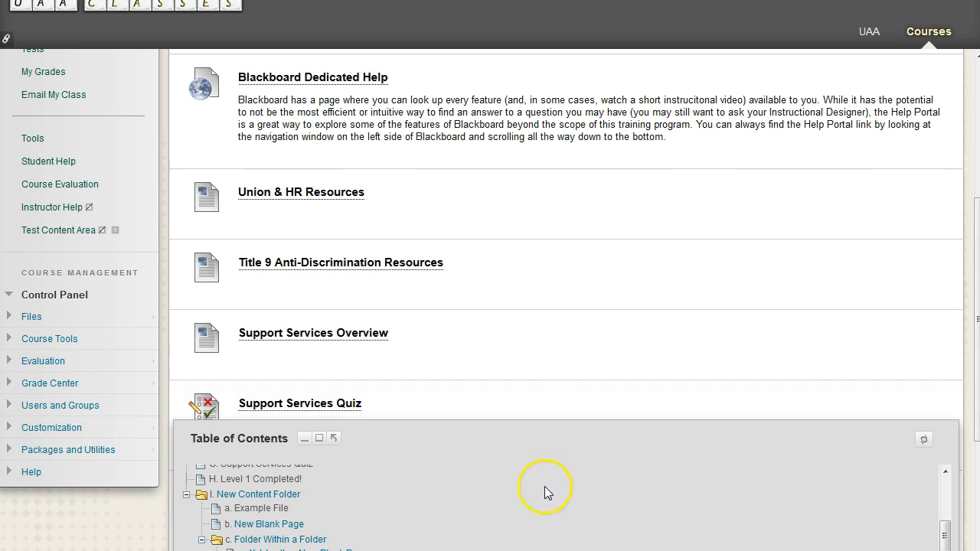
{"action": "scroll", "coordinate": [490, 498], "scroll_direction": "up", "scroll_amount": 5}
{"action": "scroll", "coordinate": [421, 490], "scroll_direction": "up", "scroll_amount": 1}
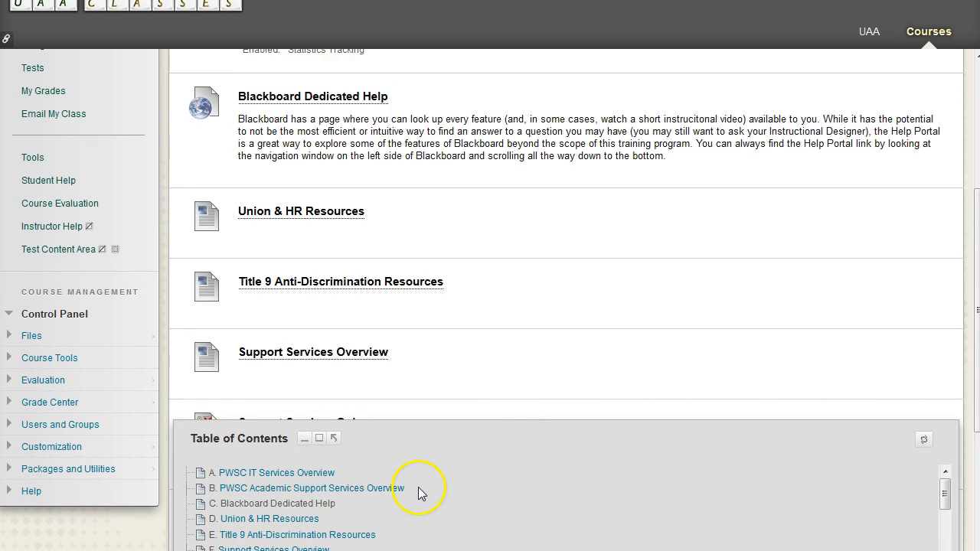
{"action": "scroll", "coordinate": [460, 481], "scroll_direction": "down", "scroll_amount": 1}
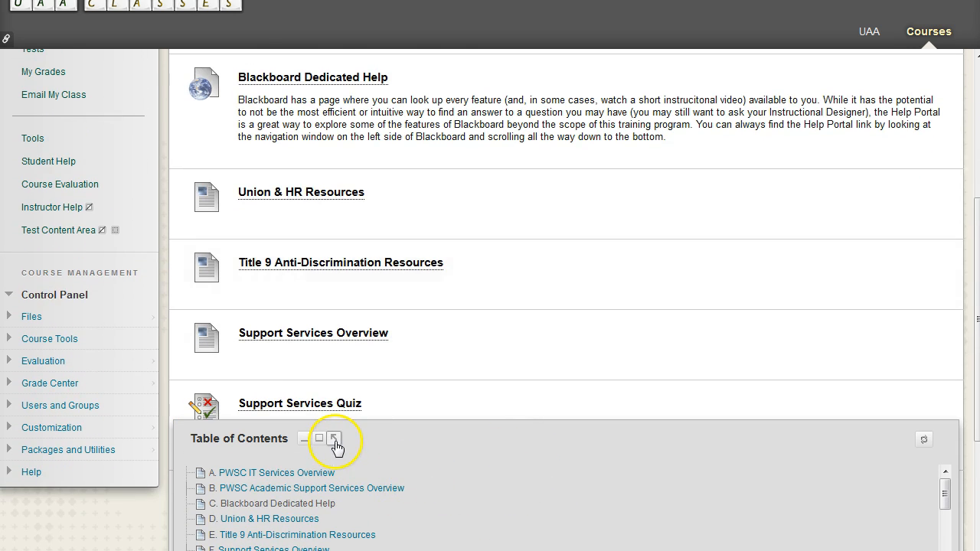
{"action": "left_click", "coordinate": [334, 441]}
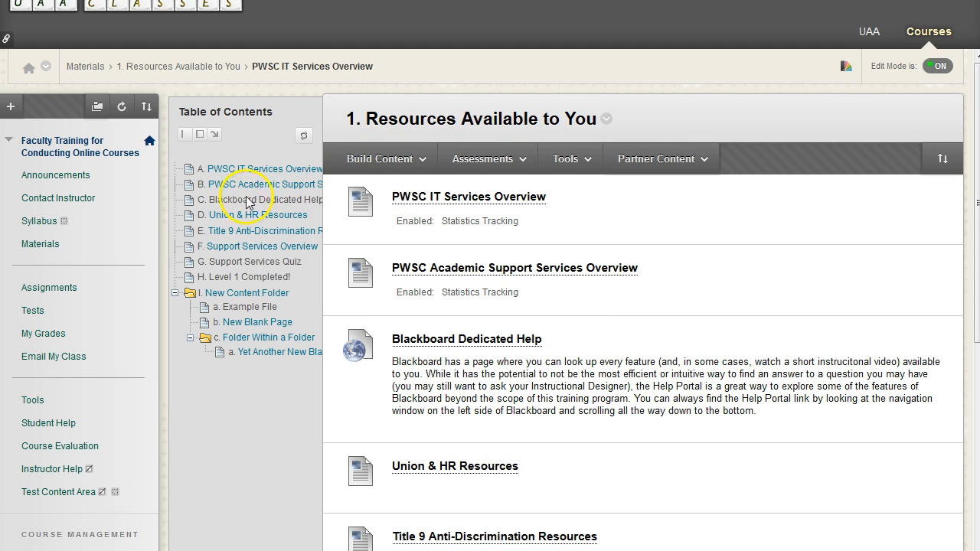
- In the student view of PWSC Academic Support Services Overview, move the table of contents below the page and back to the side
{"action": "left_click", "coordinate": [216, 138]}
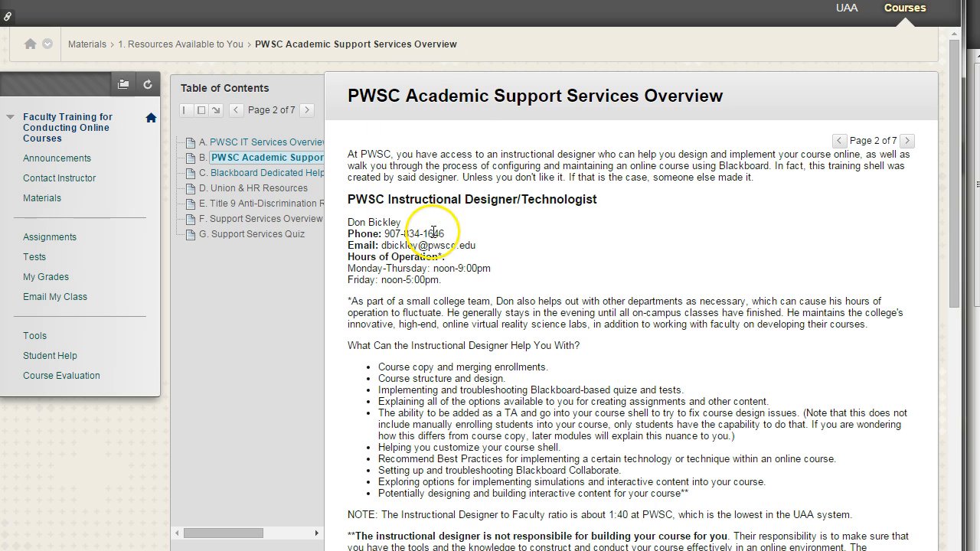
{"action": "left_click", "coordinate": [433, 230]}
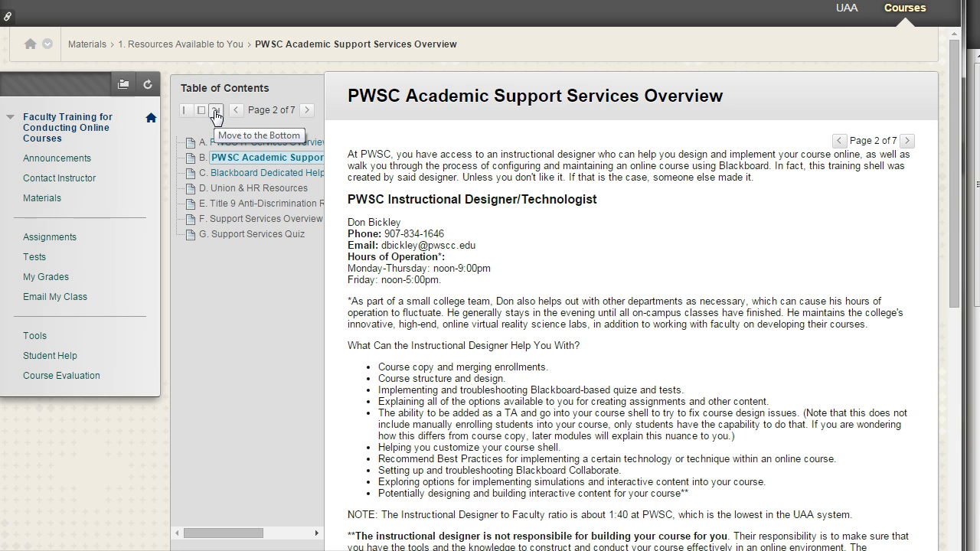
{"action": "left_click", "coordinate": [241, 114]}
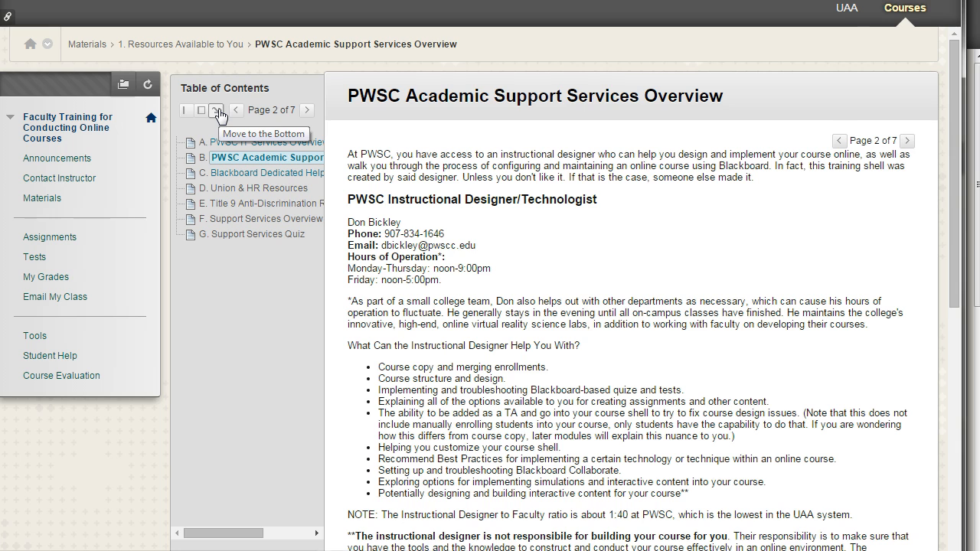
{"action": "left_click", "coordinate": [218, 115]}
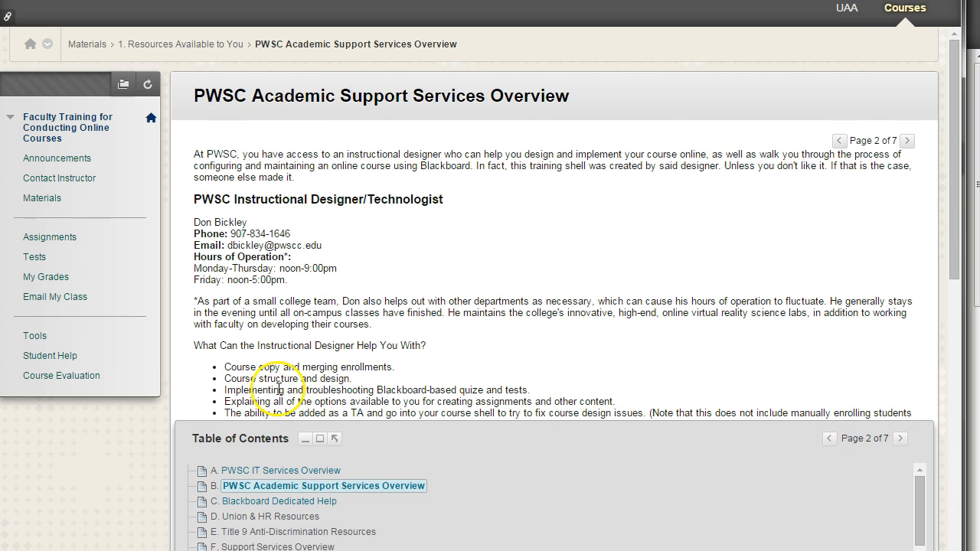
{"action": "left_click", "coordinate": [334, 440]}
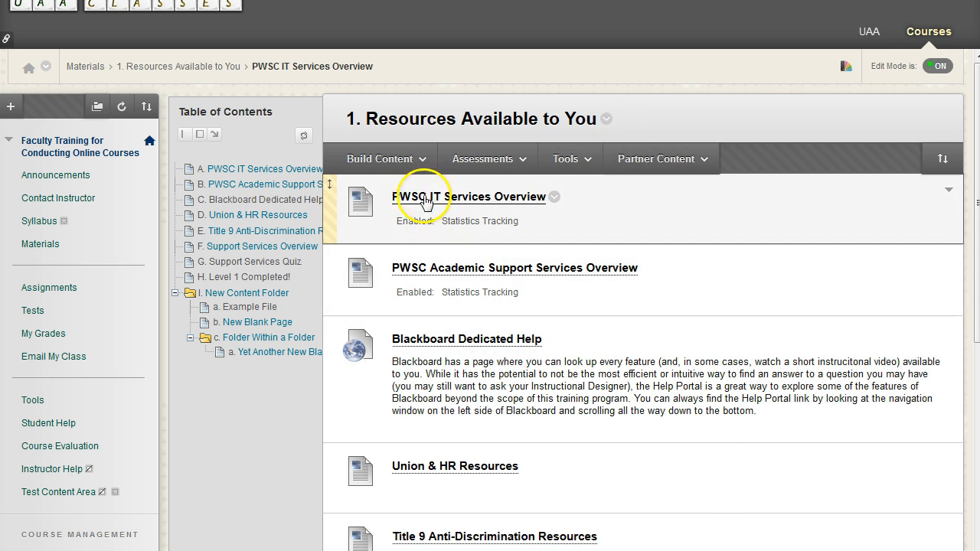
- View the New Content Folder, return to the module and open the 1. Resources Available to You settings for editing
{"action": "scroll", "coordinate": [521, 258], "scroll_direction": "down", "scroll_amount": 3}
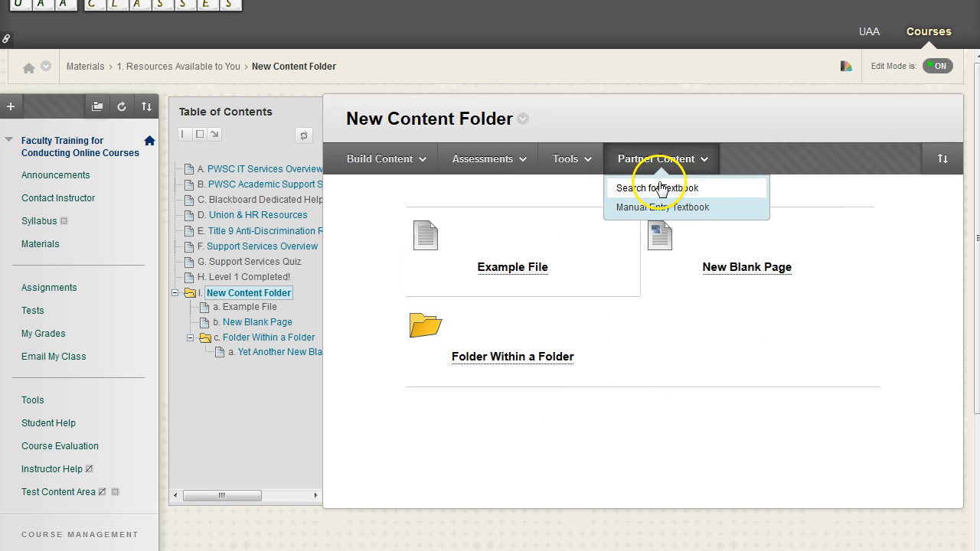
{"action": "left_click", "coordinate": [239, 170]}
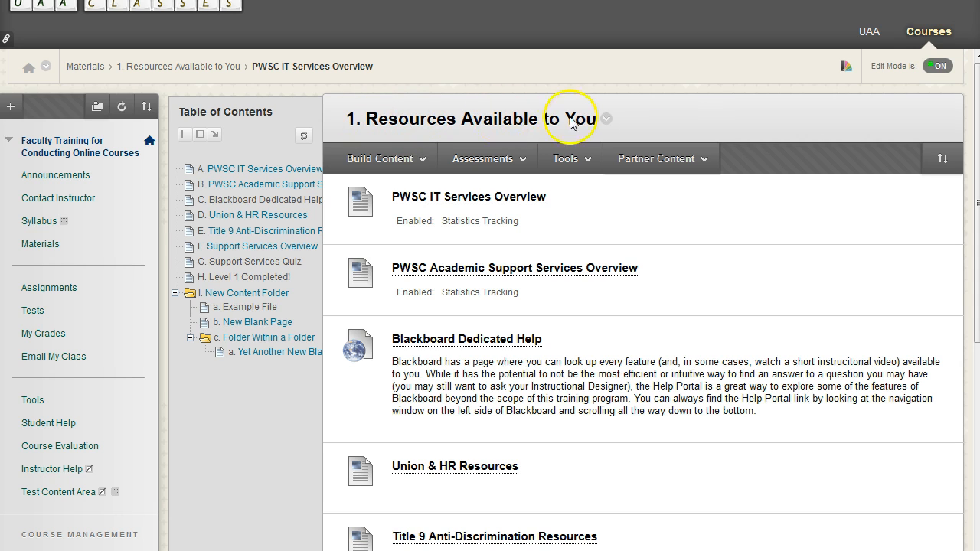
{"action": "left_click", "coordinate": [605, 120]}
{"action": "left_click", "coordinate": [630, 158]}
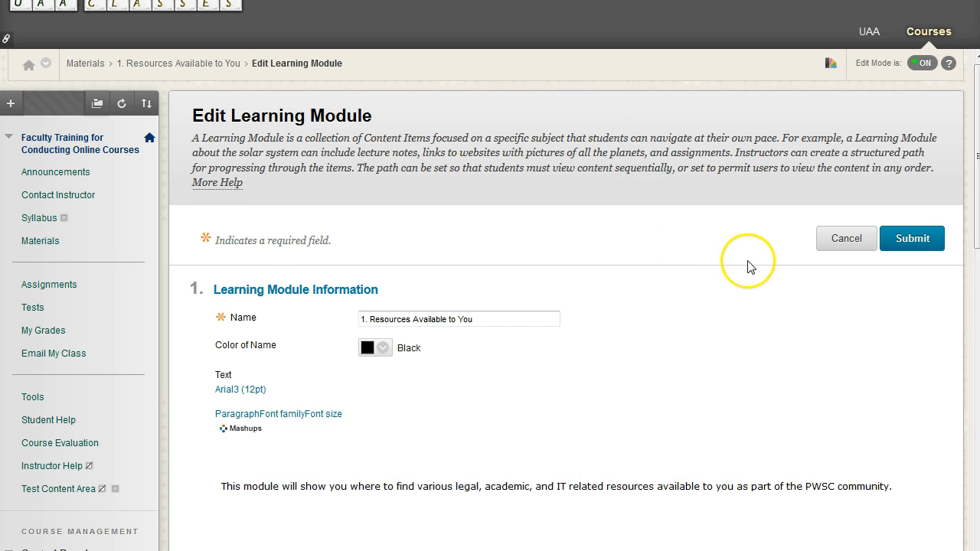
- Set the module's content view to Icon and Text for all new and existing sub-folders and items, and submit the change
{"action": "scroll", "coordinate": [810, 264], "scroll_direction": "down", "scroll_amount": 10}
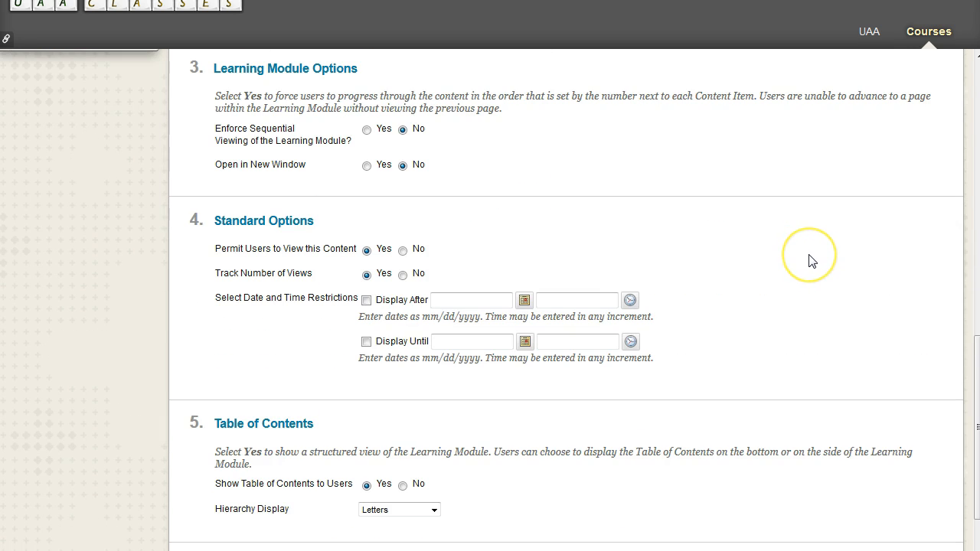
{"action": "scroll", "coordinate": [809, 264], "scroll_direction": "up", "scroll_amount": 3}
{"action": "left_click", "coordinate": [483, 250]}
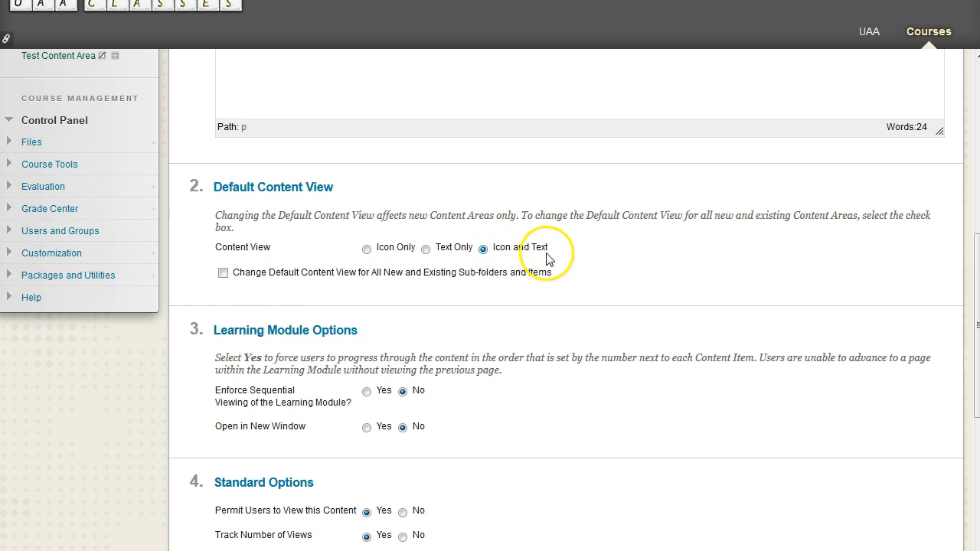
{"action": "left_click_drag", "start_coordinate": [234, 275], "coordinate": [578, 281]}
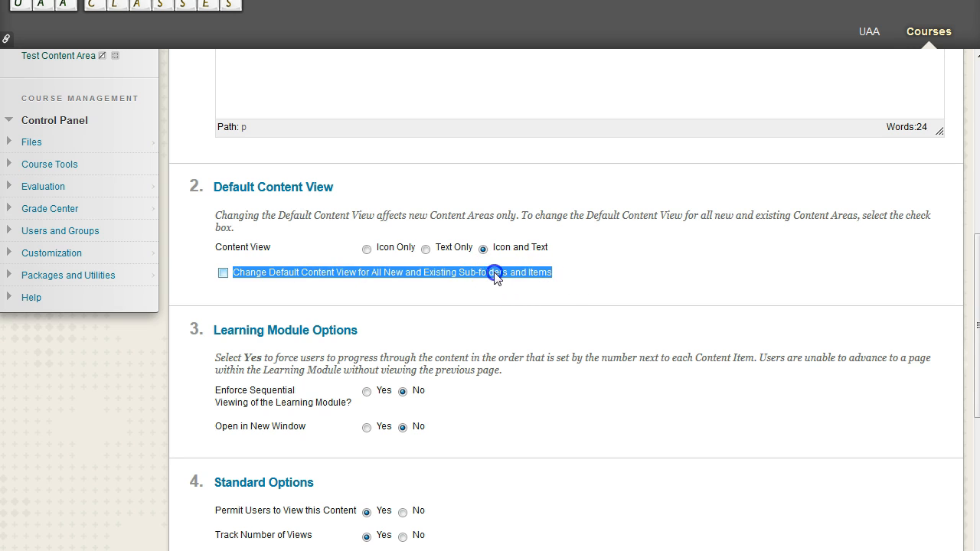
{"action": "left_click", "coordinate": [262, 281]}
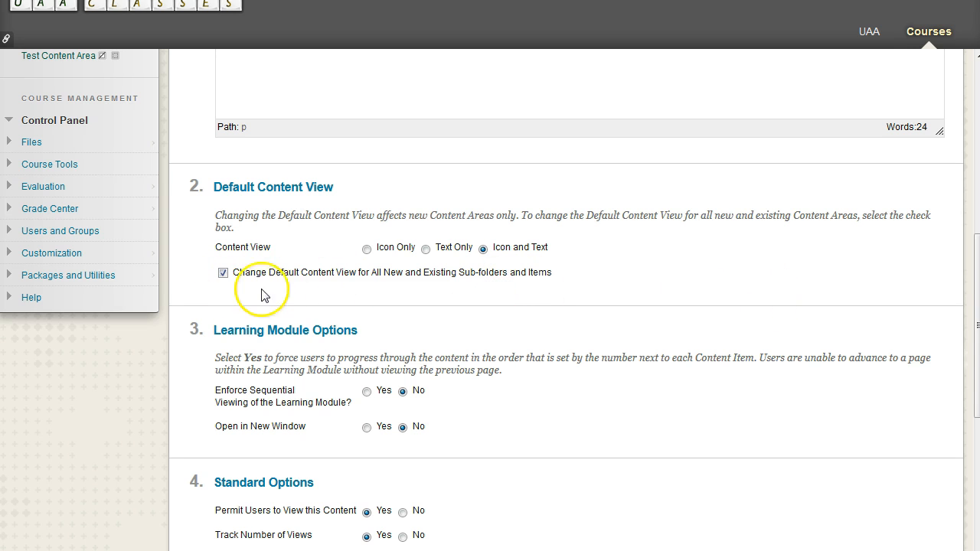
{"action": "scroll", "coordinate": [685, 301], "scroll_direction": "down", "scroll_amount": 5}
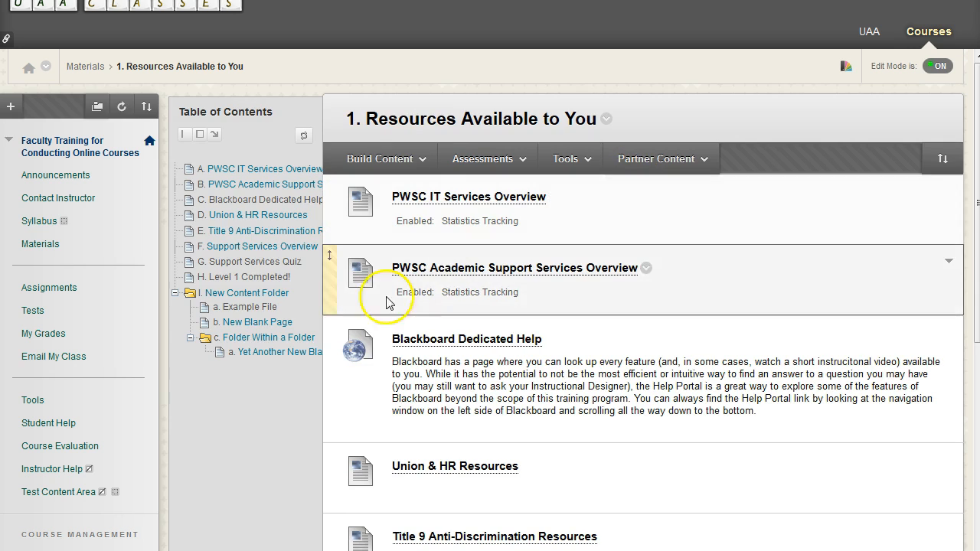
- Check the New Content Folder's display, return to the module and review the content types available to build in it
{"action": "left_click", "coordinate": [251, 297]}
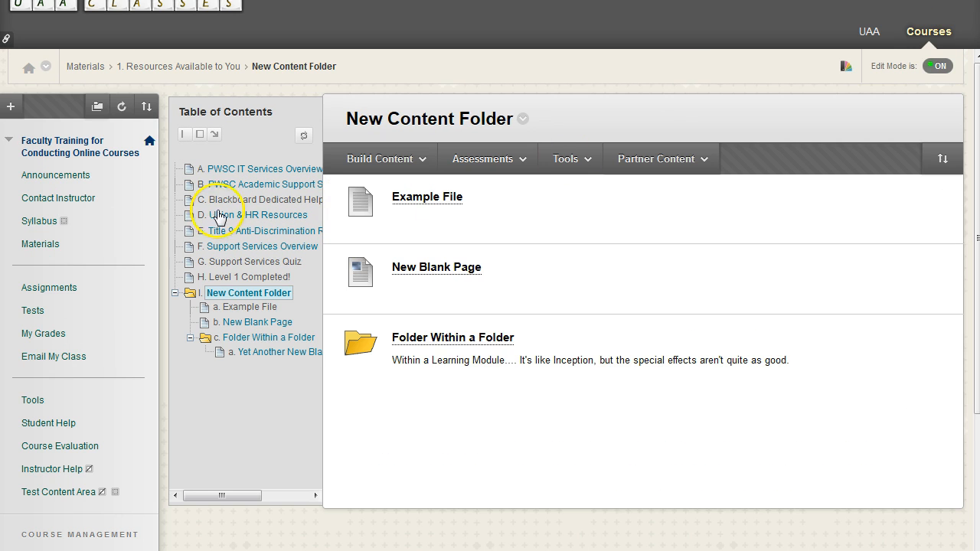
{"action": "left_click", "coordinate": [420, 161]}
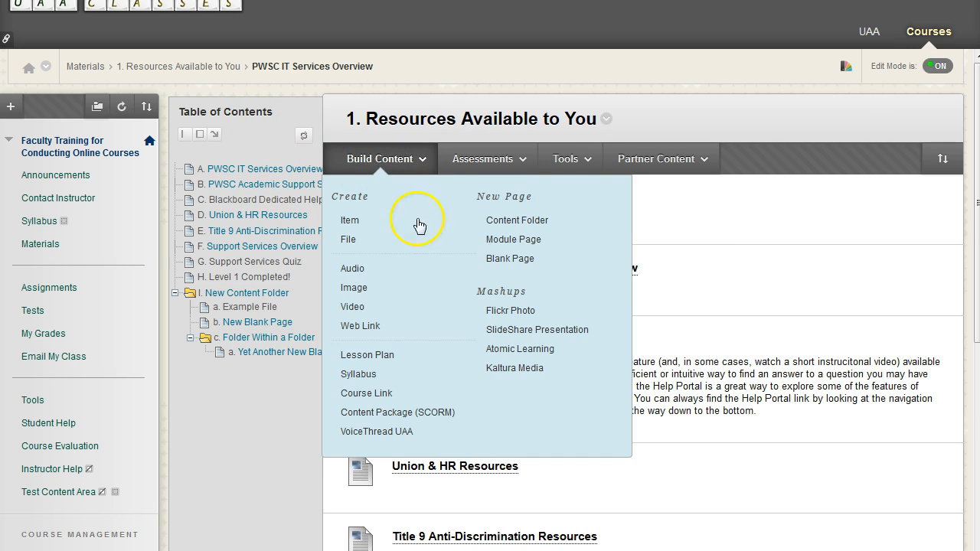
{"action": "left_click", "coordinate": [540, 158]}
{"action": "left_click", "coordinate": [399, 158]}
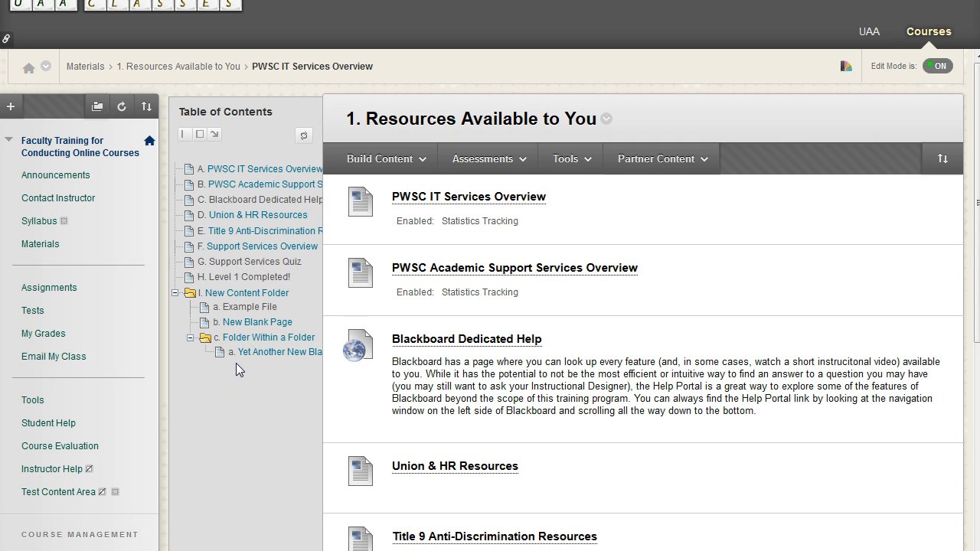
- Open the New Content Folder, look over its items and review the Build Content options, including Content Folder, available inside it
{"action": "left_click", "coordinate": [233, 298]}
{"action": "scroll", "coordinate": [350, 284], "scroll_direction": "down", "scroll_amount": 5}
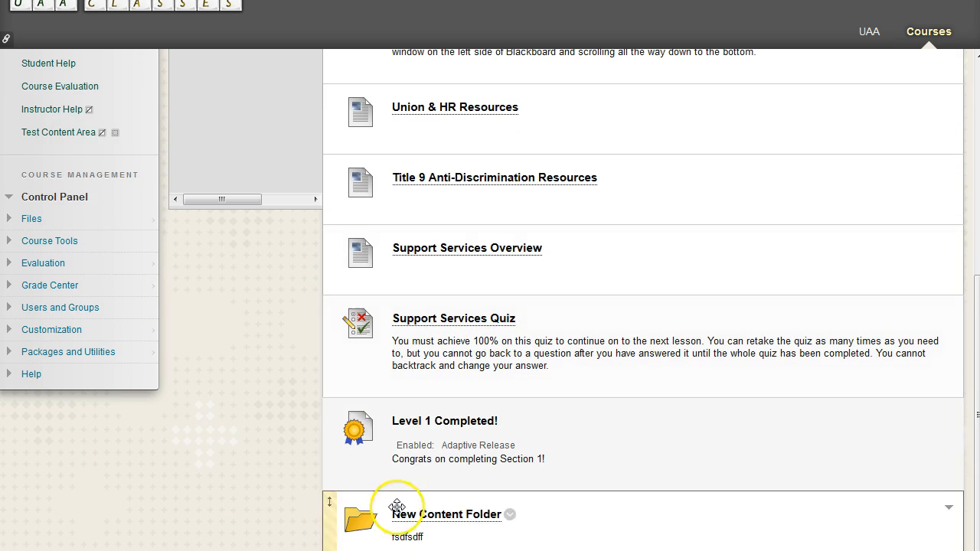
{"action": "scroll", "coordinate": [242, 305], "scroll_direction": "up", "scroll_amount": 5}
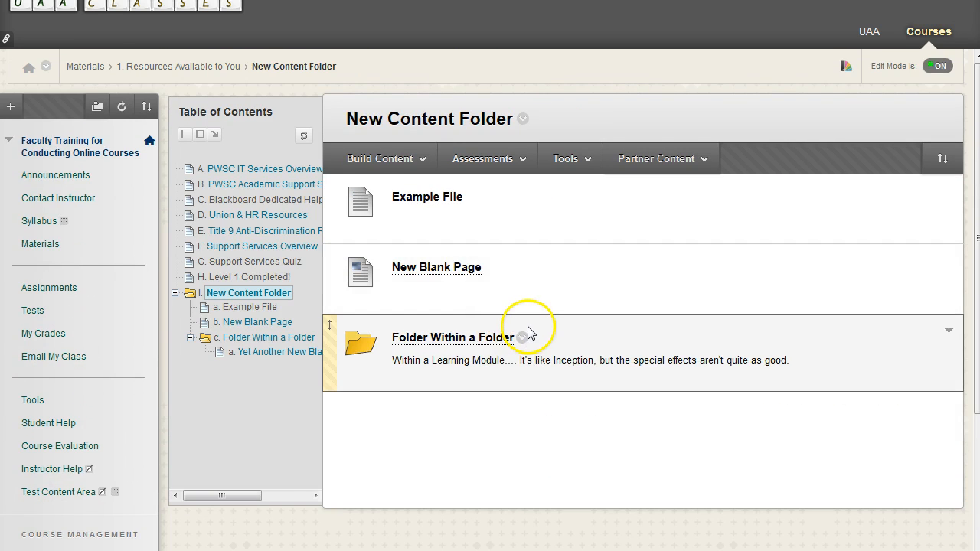
{"action": "scroll", "coordinate": [527, 322], "scroll_direction": "down", "scroll_amount": 1}
{"action": "scroll", "coordinate": [528, 325], "scroll_direction": "up", "scroll_amount": 1}
{"action": "left_click", "coordinate": [410, 161]}
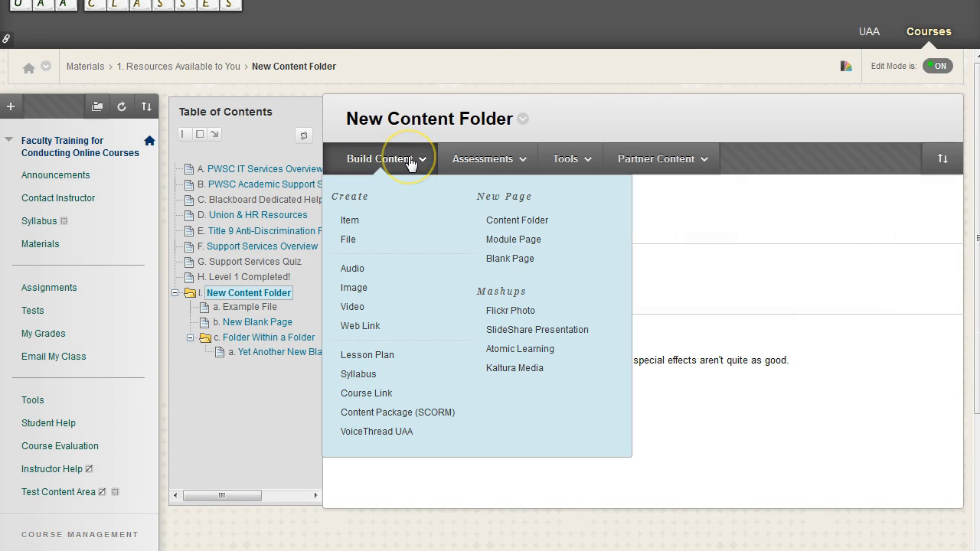
{"action": "left_click", "coordinate": [516, 222]}
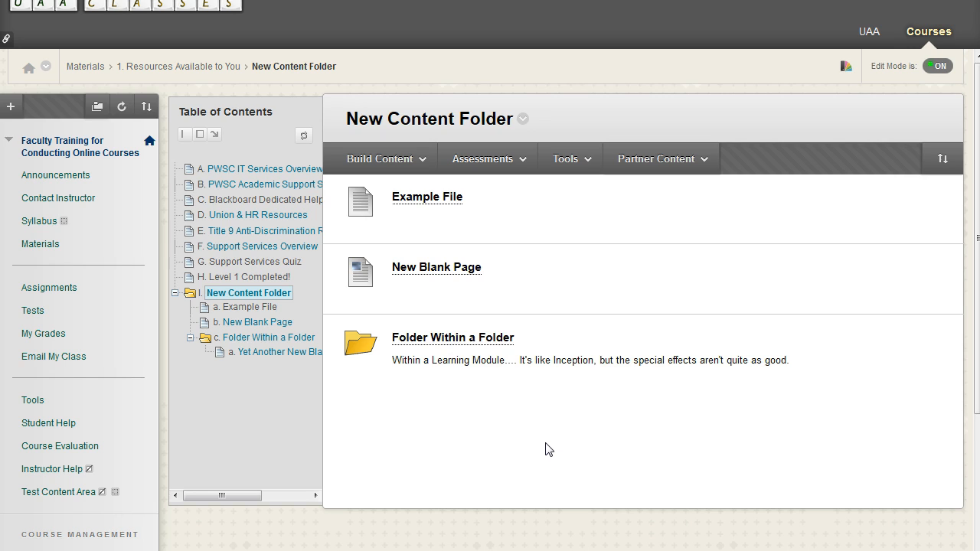
{"action": "left_click", "coordinate": [538, 443]}
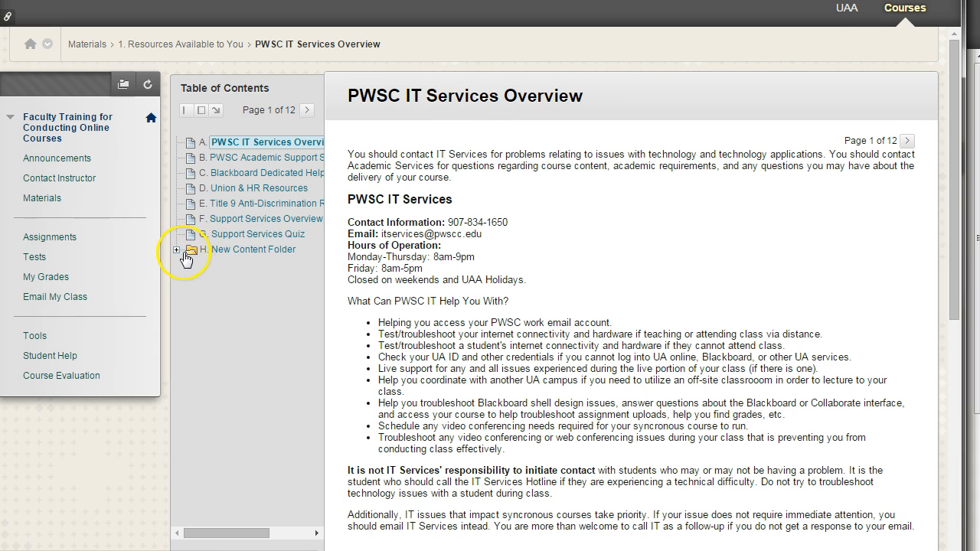
- In the student view, open Support Services Quiz and page forward through New Content Folder to Example File
{"action": "left_click", "coordinate": [255, 235]}
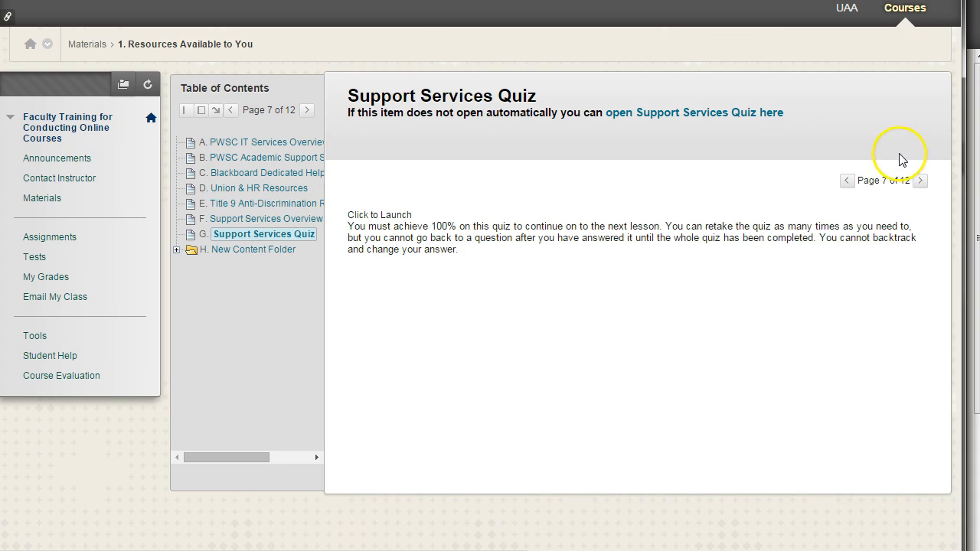
{"action": "left_click", "coordinate": [308, 112]}
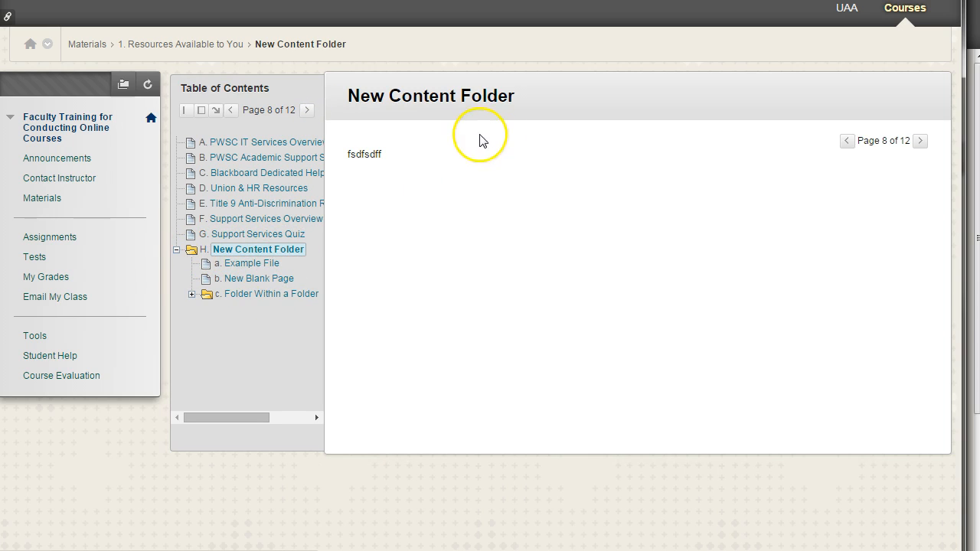
{"action": "left_click_drag", "start_coordinate": [349, 159], "coordinate": [479, 170]}
{"action": "left_click", "coordinate": [478, 169]}
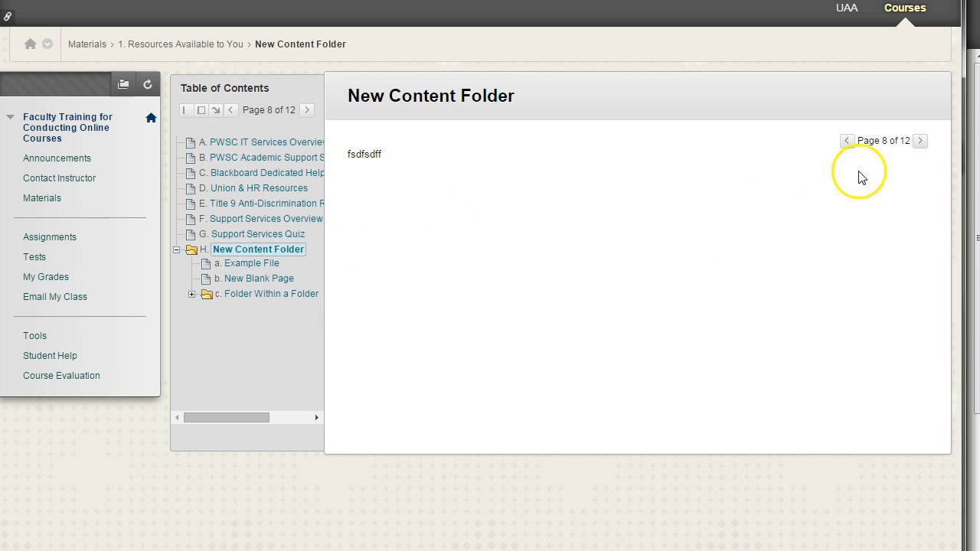
{"action": "left_click", "coordinate": [920, 141]}
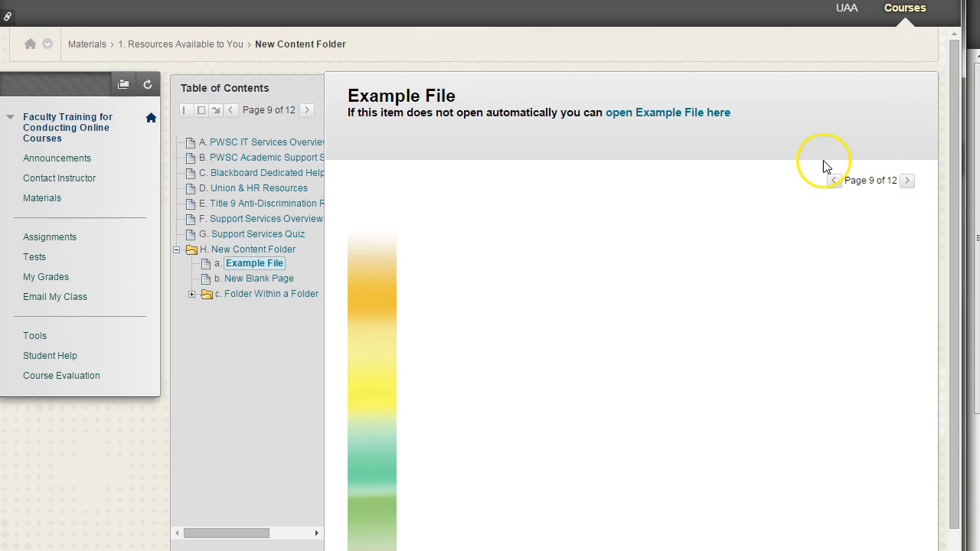
{"action": "scroll", "coordinate": [499, 263], "scroll_direction": "down", "scroll_amount": 1}
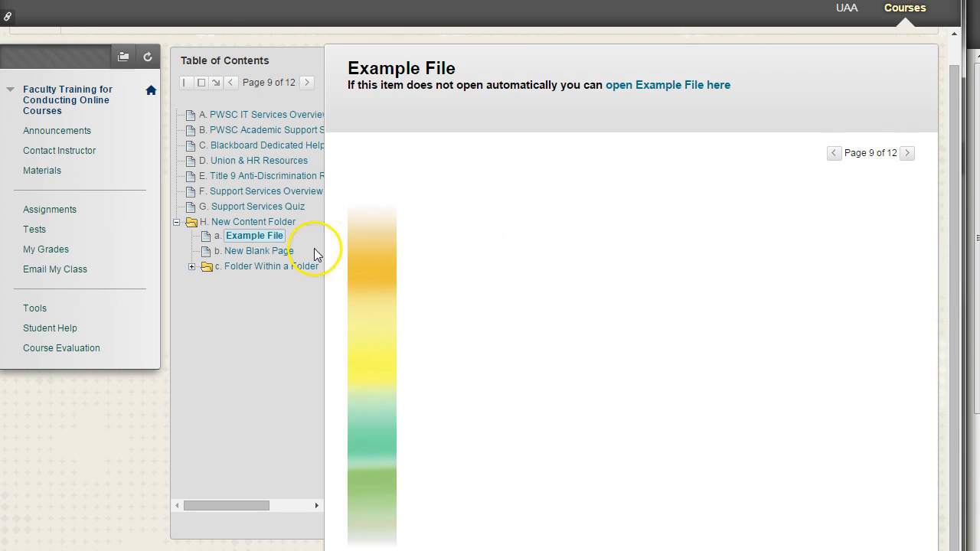
- In the student view, page forward through New Blank Page to Folder Within a Folder and review its description
{"action": "left_click", "coordinate": [307, 85]}
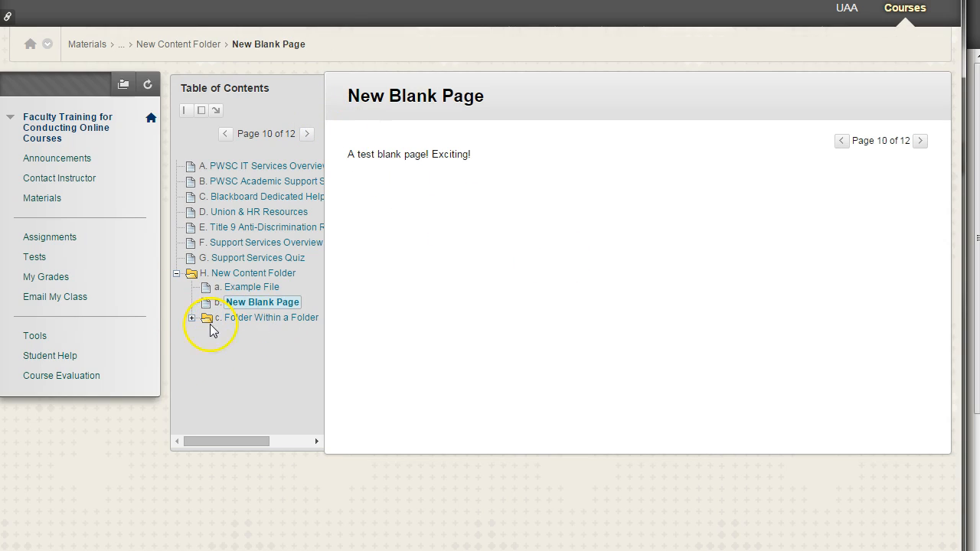
{"action": "left_click", "coordinate": [306, 133]}
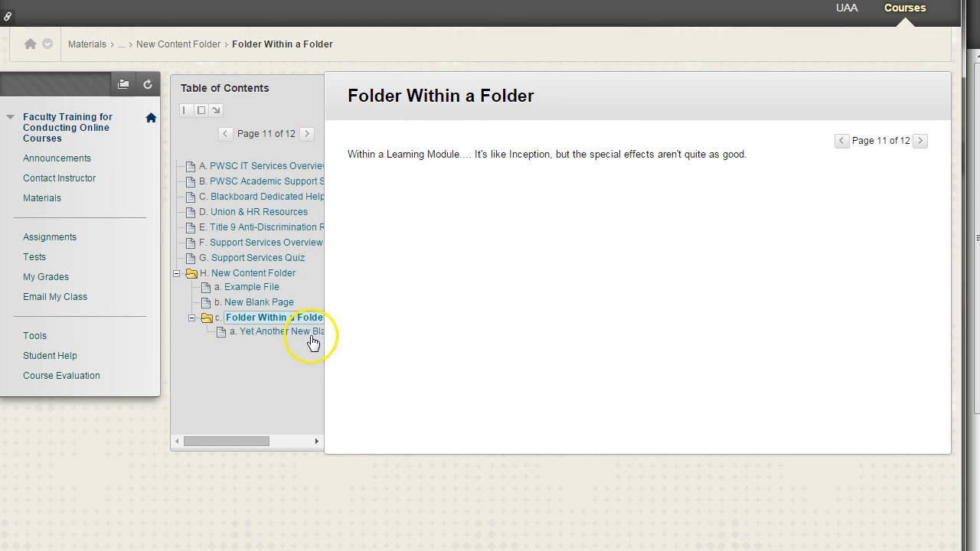
{"action": "left_click_drag", "start_coordinate": [350, 154], "coordinate": [774, 381]}
{"action": "left_click", "coordinate": [775, 380]}
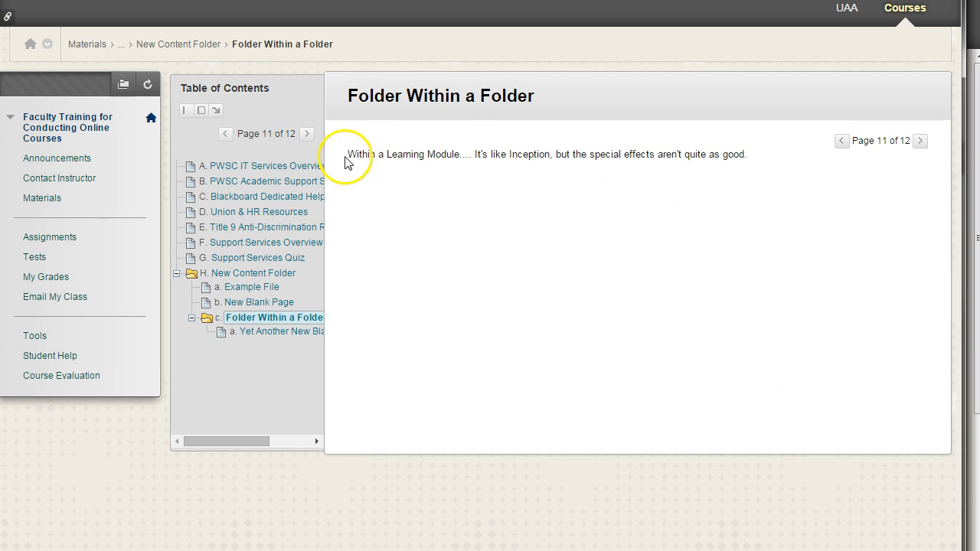
{"action": "left_click_drag", "start_coordinate": [346, 156], "coordinate": [728, 159]}
{"action": "left_click", "coordinate": [742, 156]}
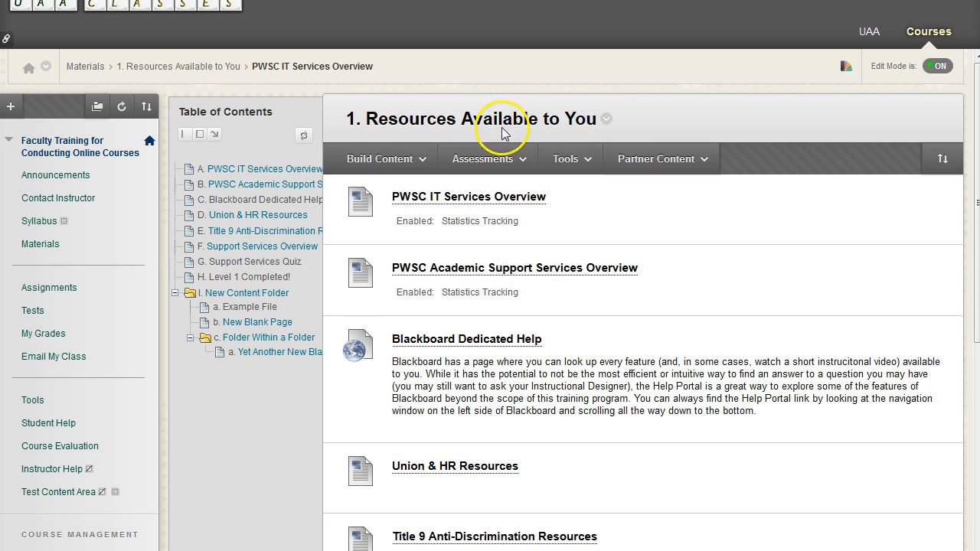
- In the instructor view, open the learning module 1. Resources Available to You for editing
{"action": "double_click", "coordinate": [348, 118]}
{"action": "left_click_drag", "start_coordinate": [348, 118], "coordinate": [580, 118]}
{"action": "left_click", "coordinate": [571, 121]}
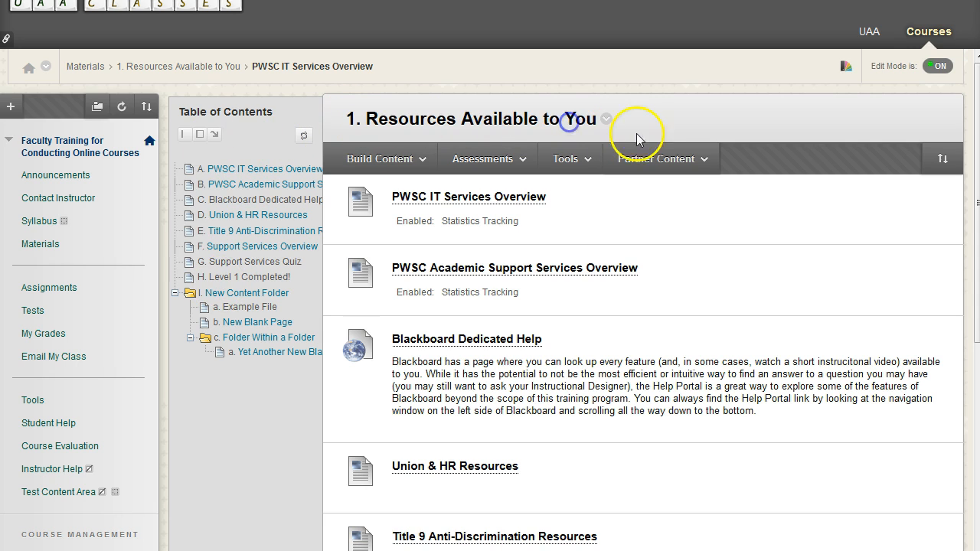
{"action": "left_click", "coordinate": [606, 119]}
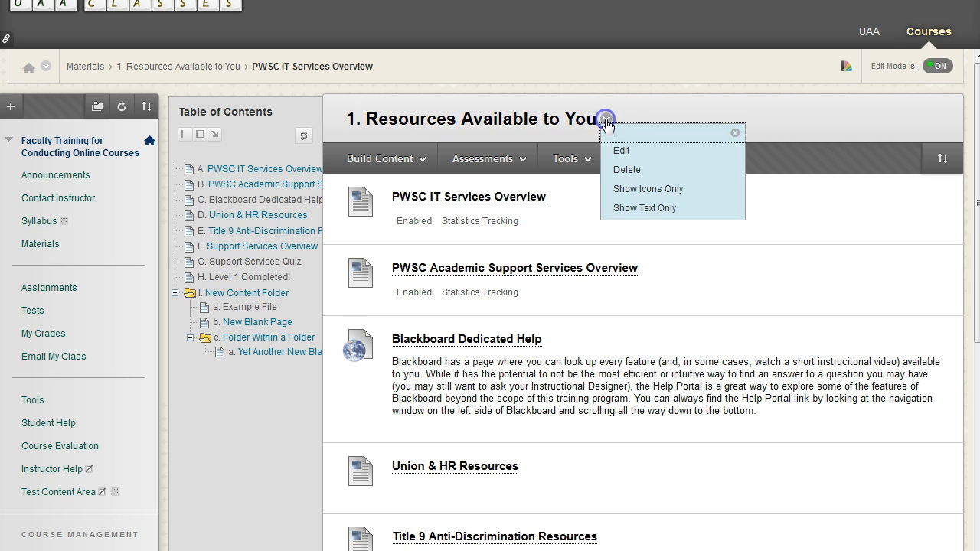
{"action": "left_click", "coordinate": [620, 157]}
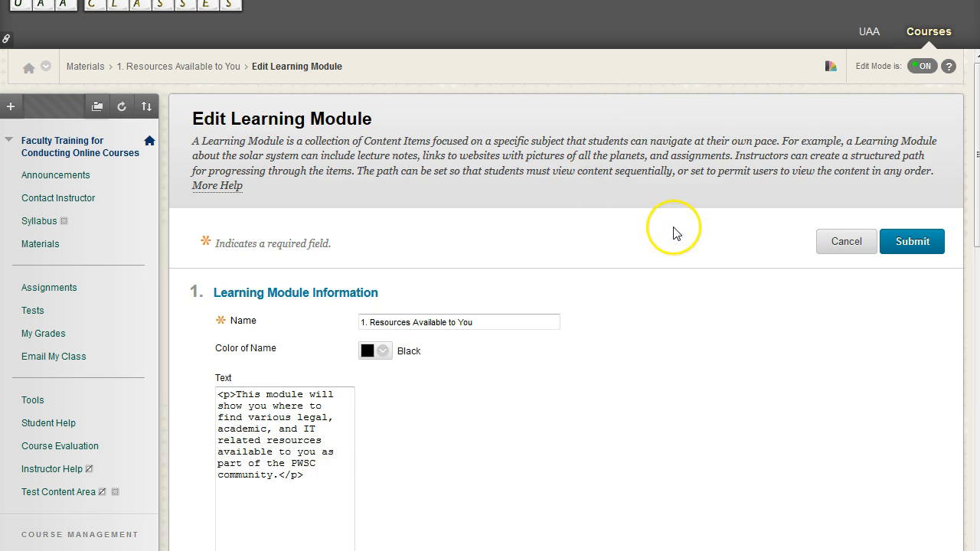
- Set Enforce Sequential Viewing of the Learning Module to Yes in the Learning Module Options
{"action": "scroll", "coordinate": [692, 221], "scroll_direction": "down", "scroll_amount": 5}
{"action": "scroll", "coordinate": [735, 218], "scroll_direction": "down", "scroll_amount": 3}
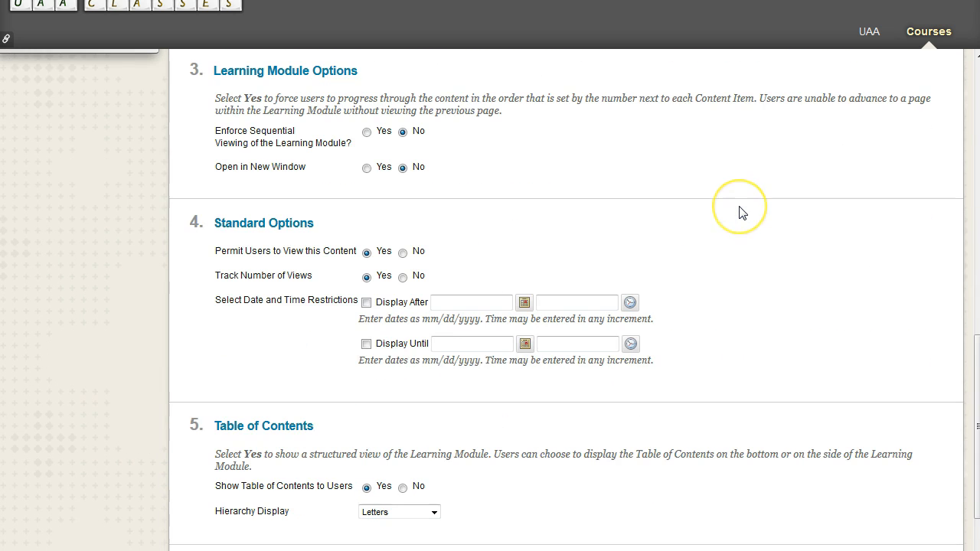
{"action": "scroll", "coordinate": [728, 203], "scroll_direction": "up", "scroll_amount": 1}
{"action": "left_click_drag", "start_coordinate": [213, 155], "coordinate": [452, 192]}
{"action": "left_click", "coordinate": [519, 182]}
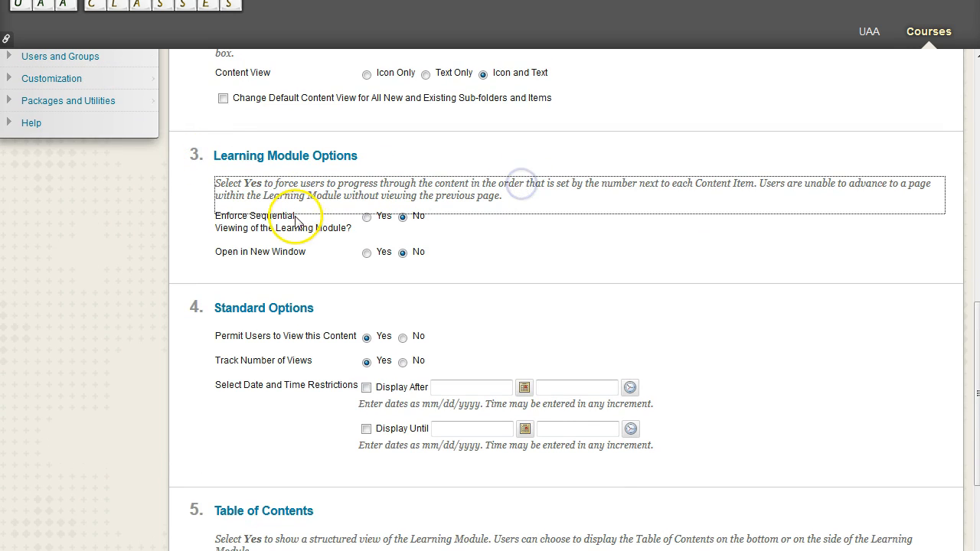
{"action": "left_click_drag", "start_coordinate": [218, 216], "coordinate": [336, 233]}
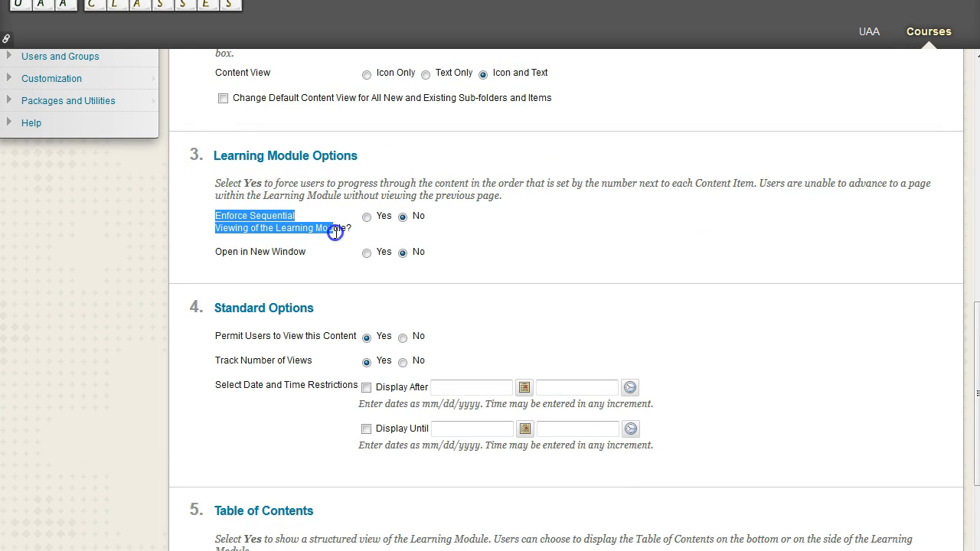
{"action": "left_click", "coordinate": [366, 219]}
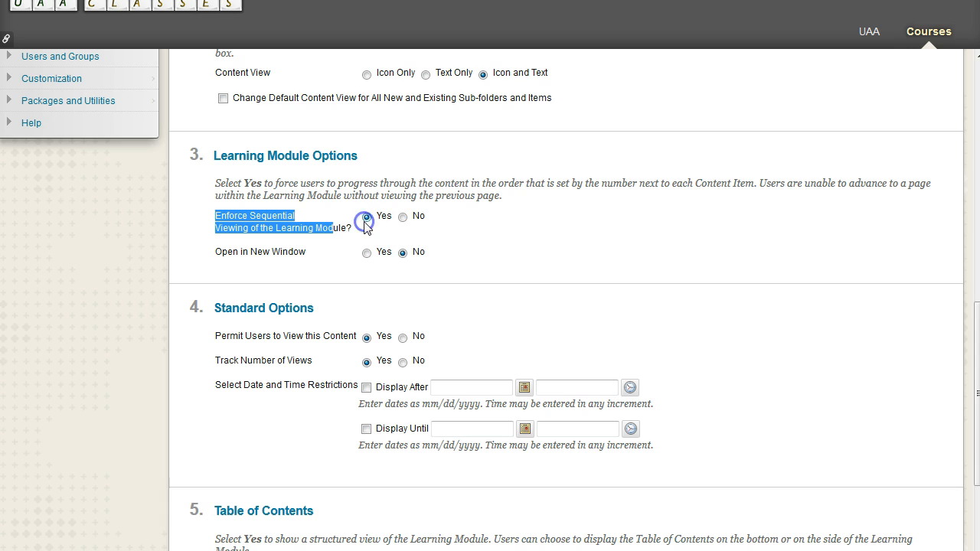
{"action": "left_click", "coordinate": [455, 218]}
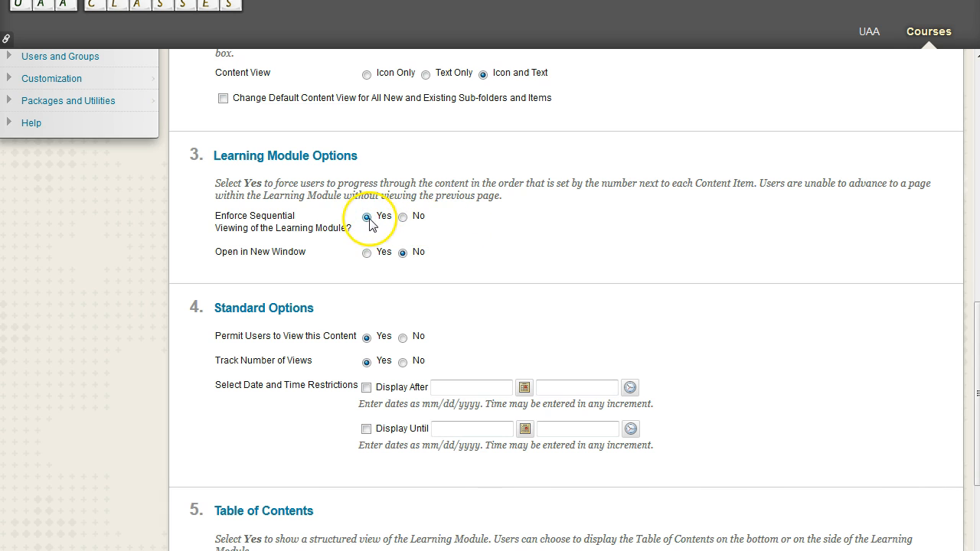
- Set the Hierarchy Display of the module's table of contents to None
{"action": "scroll", "coordinate": [705, 246], "scroll_direction": "down", "scroll_amount": 2}
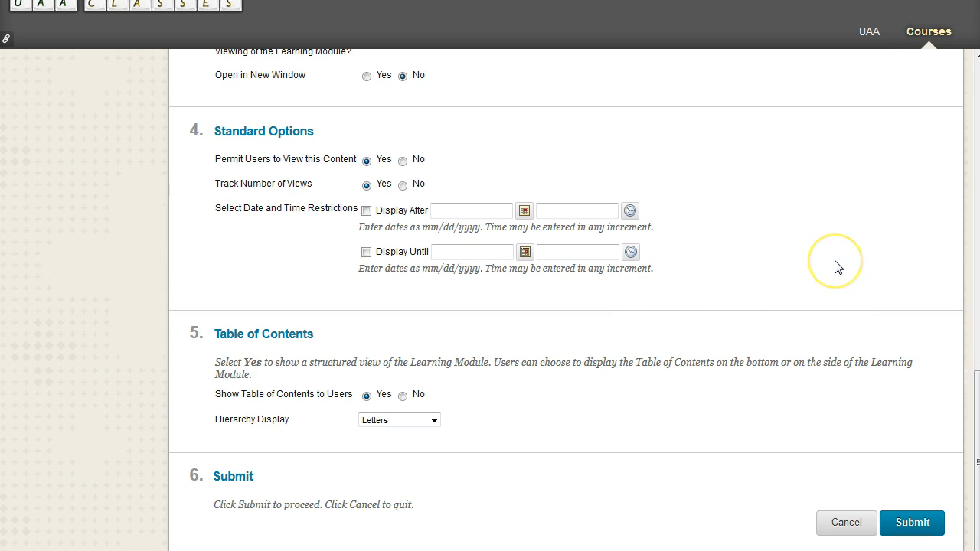
{"action": "scroll", "coordinate": [827, 284], "scroll_direction": "up", "scroll_amount": 4}
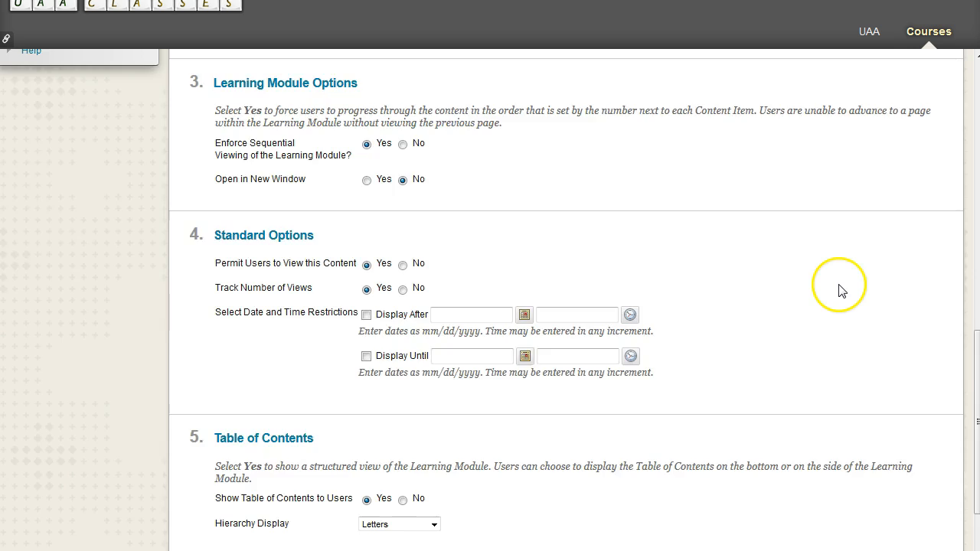
{"action": "scroll", "coordinate": [507, 313], "scroll_direction": "down", "scroll_amount": 4}
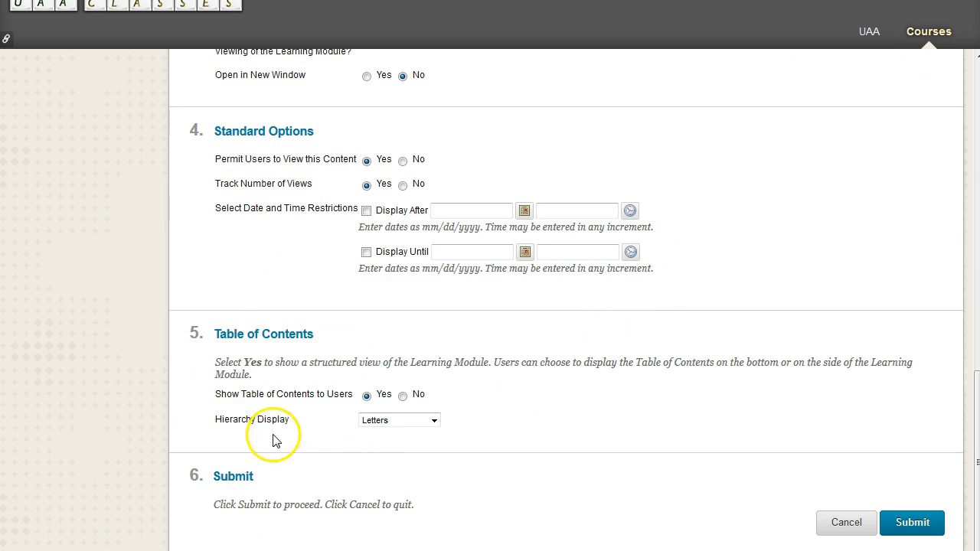
{"action": "left_click", "coordinate": [411, 421]}
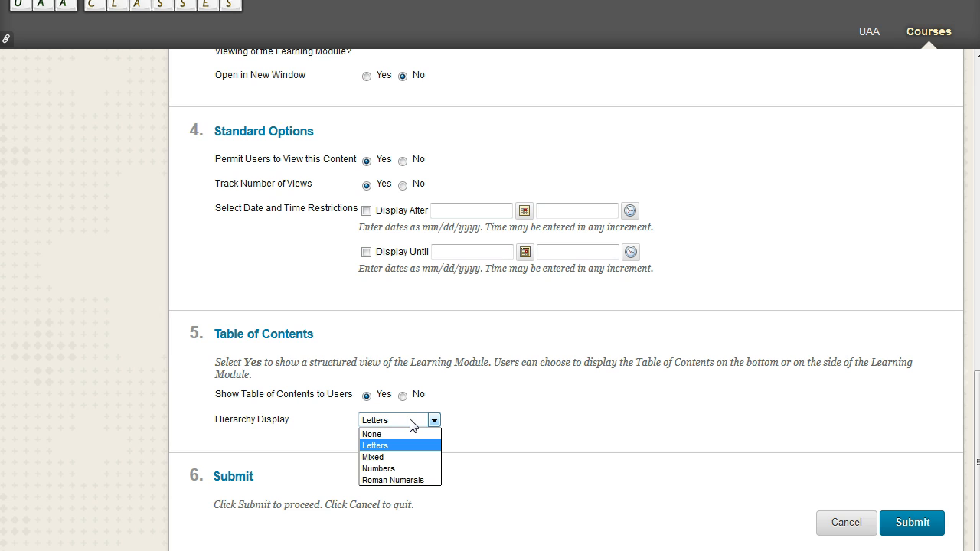
{"action": "left_click", "coordinate": [390, 435]}
{"action": "left_click", "coordinate": [521, 423]}
- Recheck the sequential viewing option and submit the learning module changes
{"action": "scroll", "coordinate": [529, 427], "scroll_direction": "up", "scroll_amount": 6}
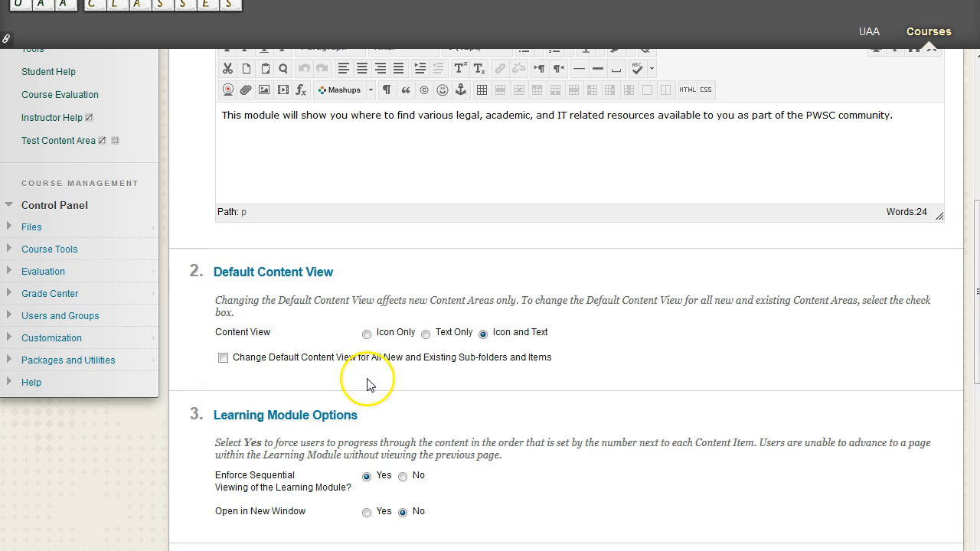
{"action": "left_click_drag", "start_coordinate": [243, 469], "coordinate": [316, 494]}
{"action": "left_click", "coordinate": [517, 475]}
{"action": "scroll", "coordinate": [613, 467], "scroll_direction": "down", "scroll_amount": 6}
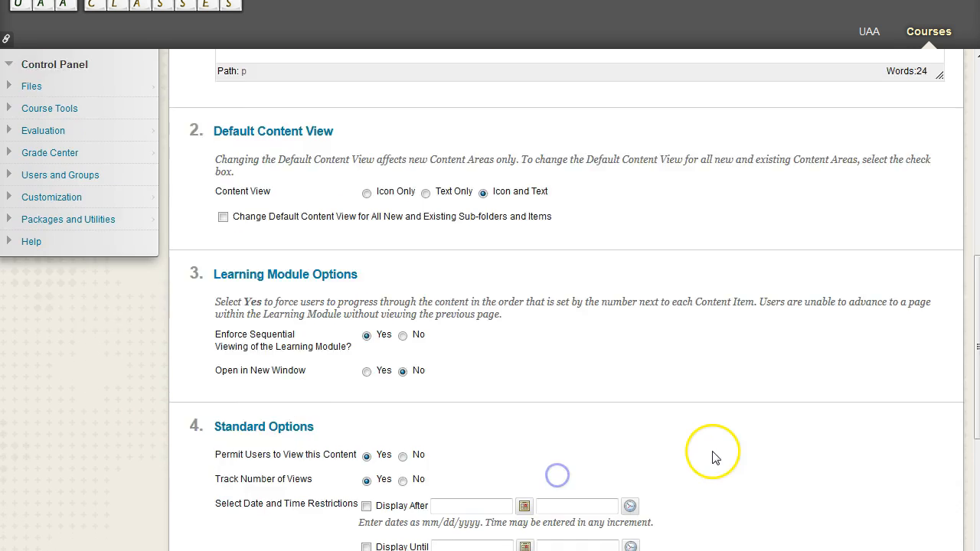
{"action": "left_click", "coordinate": [919, 522]}
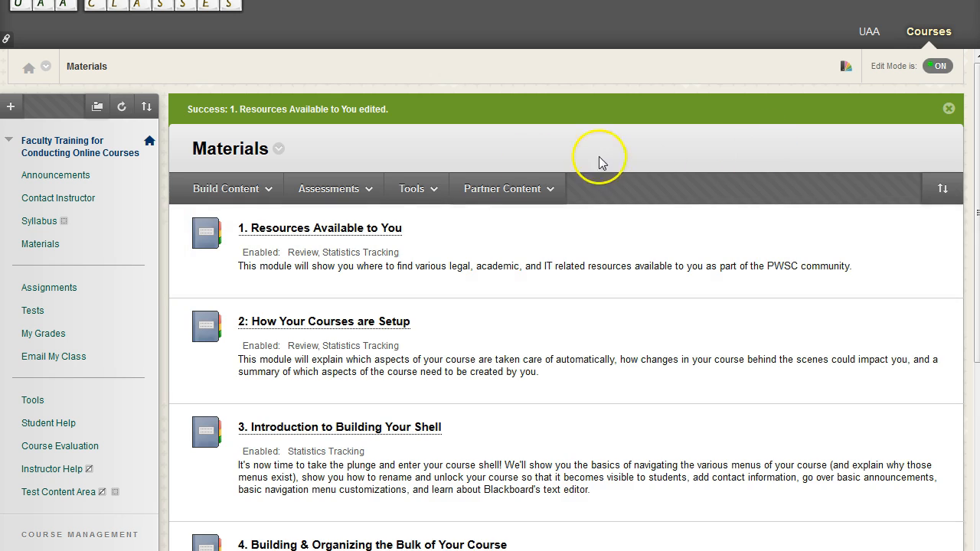
{"action": "left_click", "coordinate": [412, 189]}
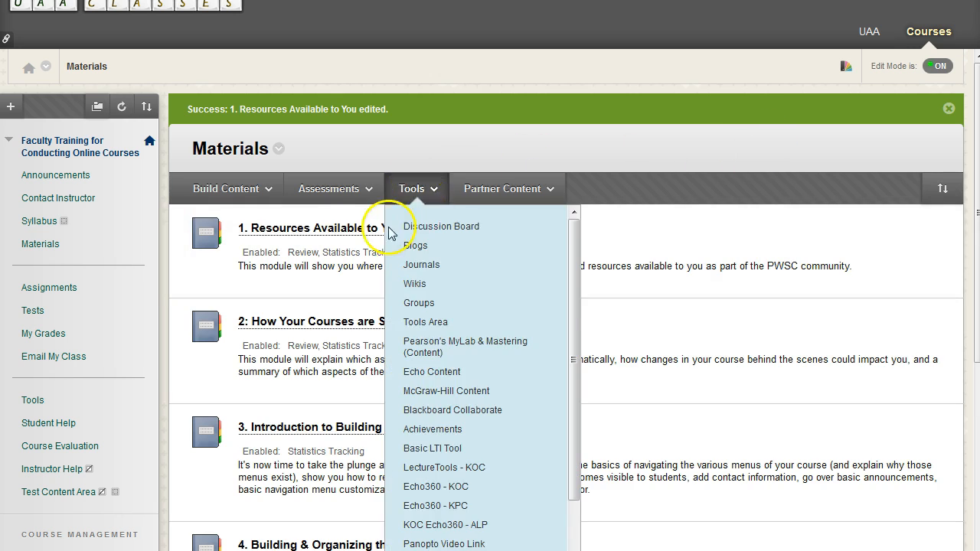
{"action": "left_click", "coordinate": [389, 227]}
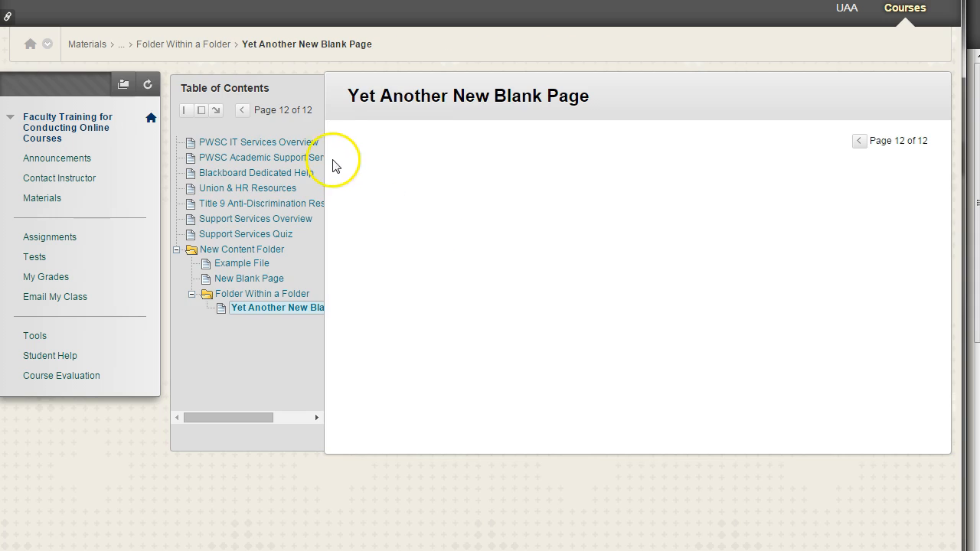
- In the student view, open PWSC IT Services Overview, check the last page's entry and visit the pages in order through Support Services Overview
{"action": "left_click", "coordinate": [266, 145]}
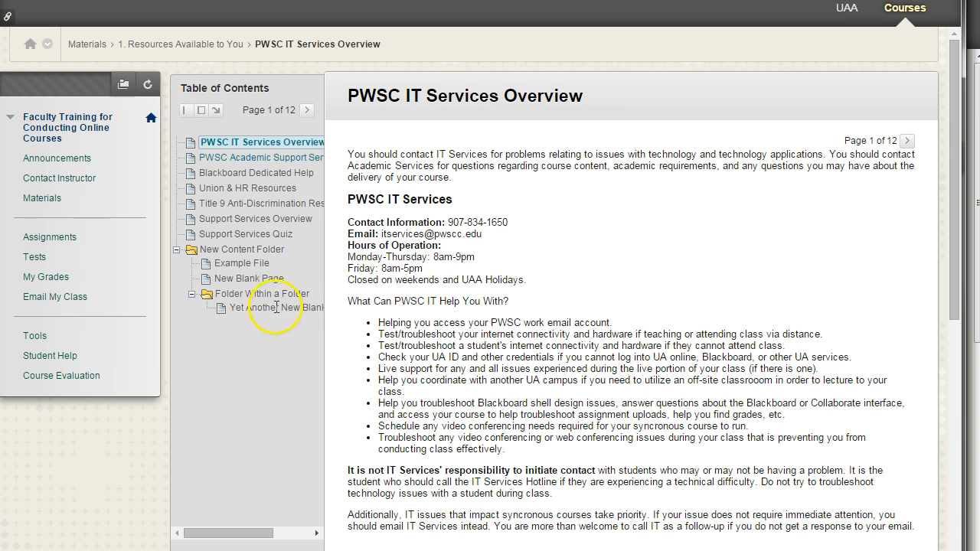
{"action": "left_click_drag", "start_coordinate": [285, 309], "coordinate": [323, 307]}
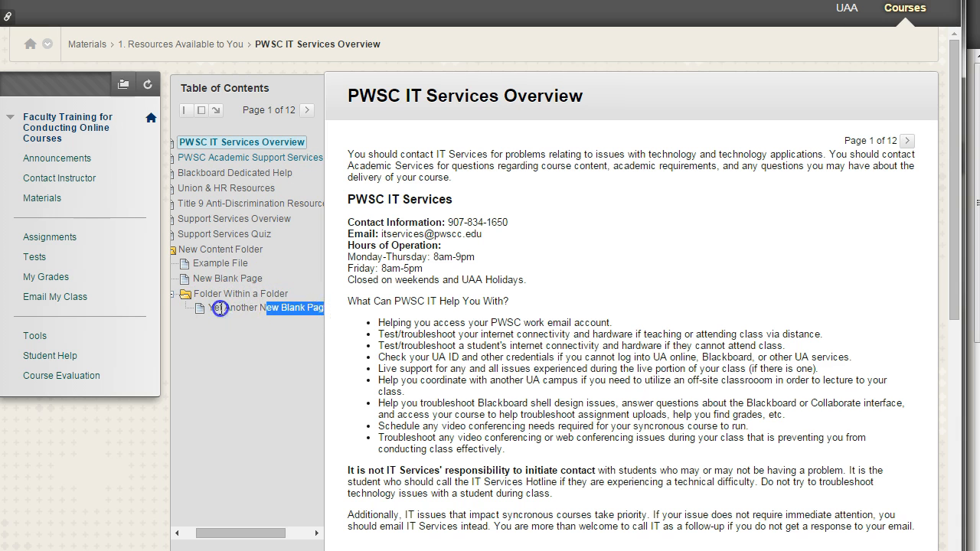
{"action": "left_click", "coordinate": [234, 159]}
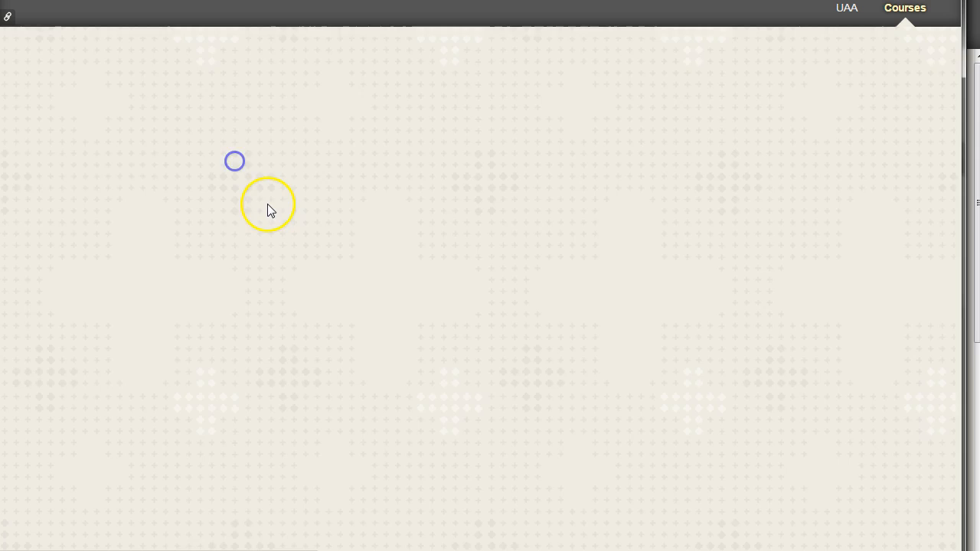
{"action": "left_click", "coordinate": [248, 176]}
{"action": "left_click", "coordinate": [246, 191]}
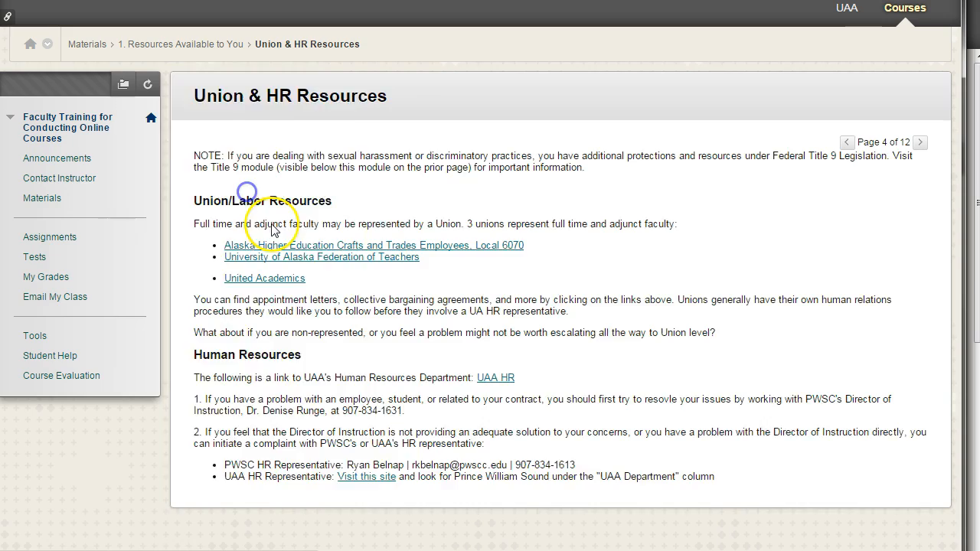
{"action": "left_click", "coordinate": [254, 203]}
{"action": "left_click", "coordinate": [251, 216]}
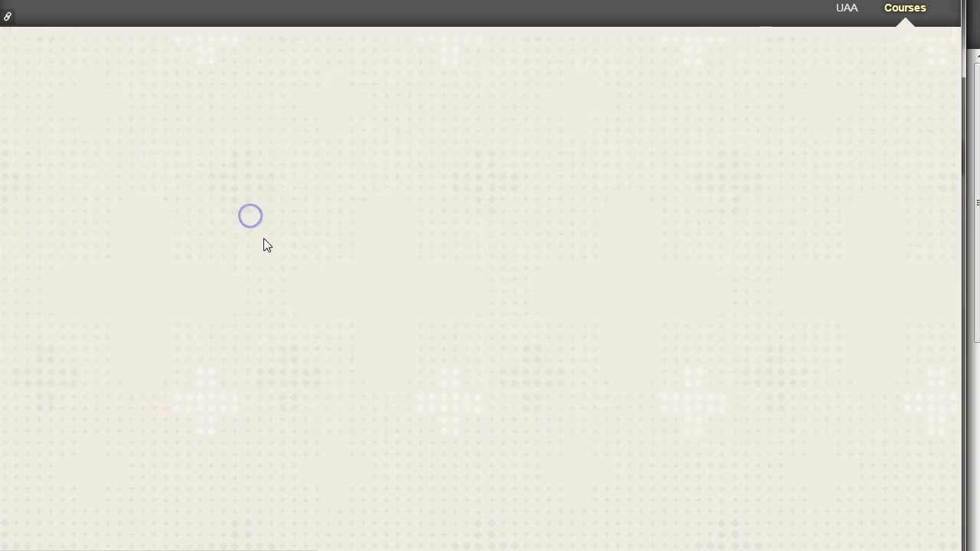
- Continue in order from Support Services Quiz through New Content Folder and its nested folder to Yet Another New Blank Page
{"action": "left_click", "coordinate": [256, 233]}
{"action": "left_click", "coordinate": [243, 250]}
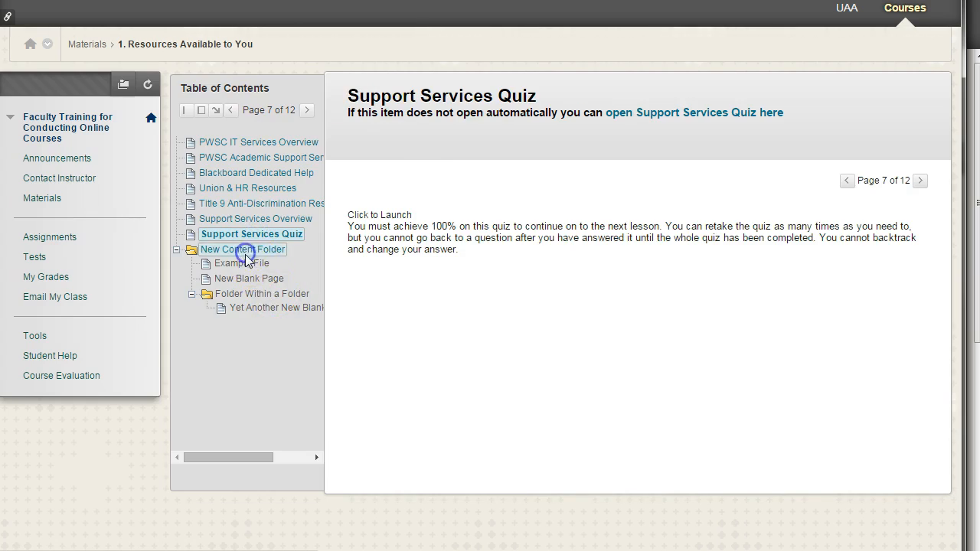
{"action": "left_click", "coordinate": [252, 264]}
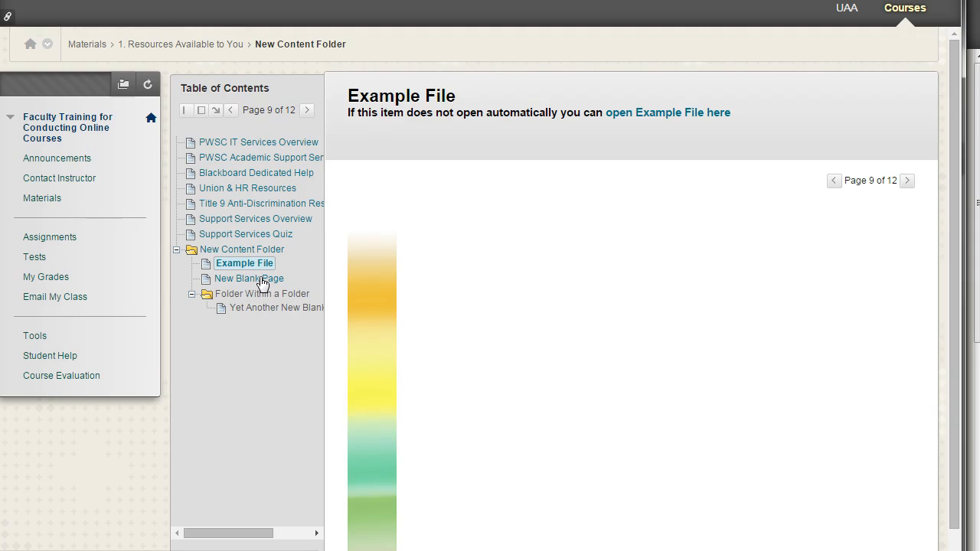
{"action": "left_click", "coordinate": [261, 281]}
{"action": "left_click", "coordinate": [259, 318]}
{"action": "left_click", "coordinate": [258, 331]}
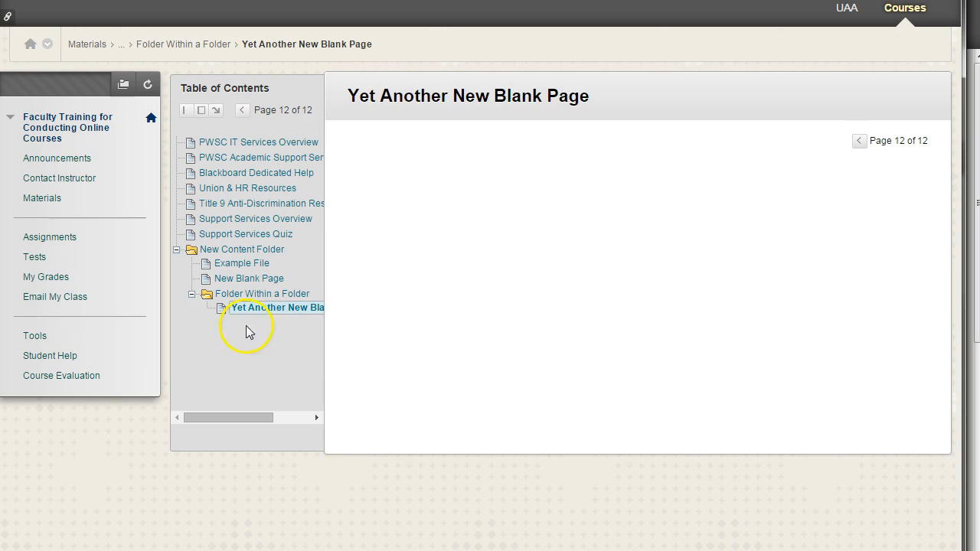
- Return to PWSC IT Services Overview and open the following pages one by one again up to Support Services Overview
{"action": "left_click", "coordinate": [252, 145]}
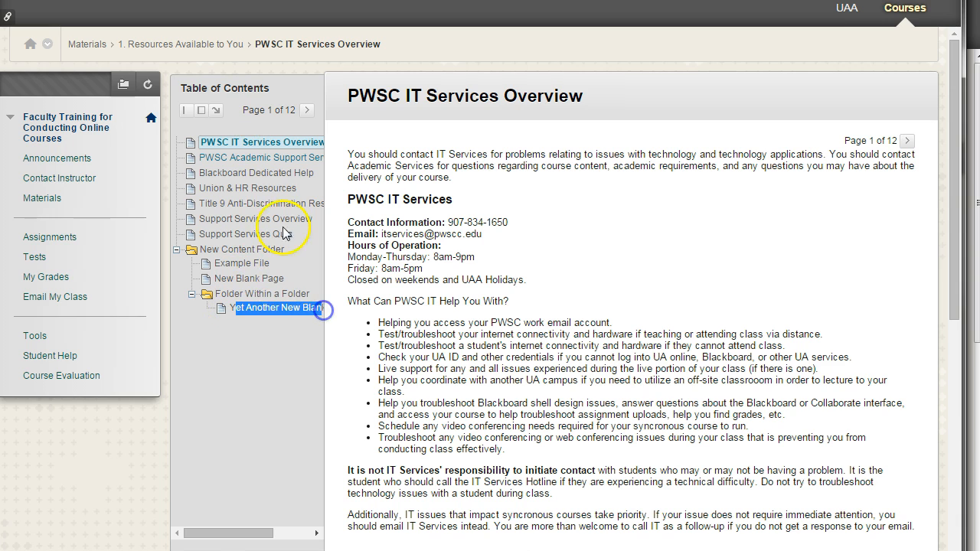
{"action": "left_click", "coordinate": [241, 161]}
{"action": "left_click", "coordinate": [250, 173]}
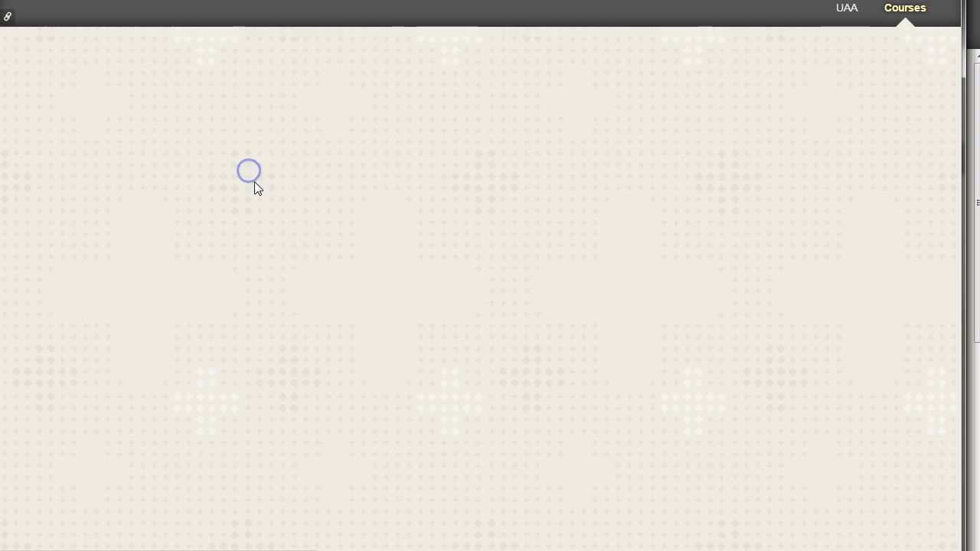
{"action": "left_click", "coordinate": [257, 190]}
{"action": "left_click", "coordinate": [250, 205]}
{"action": "left_click", "coordinate": [252, 221]}
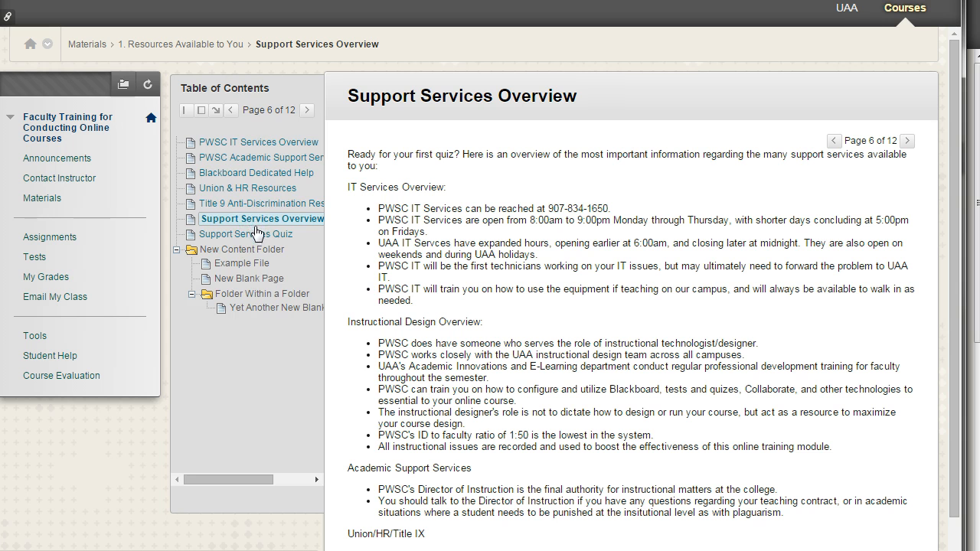